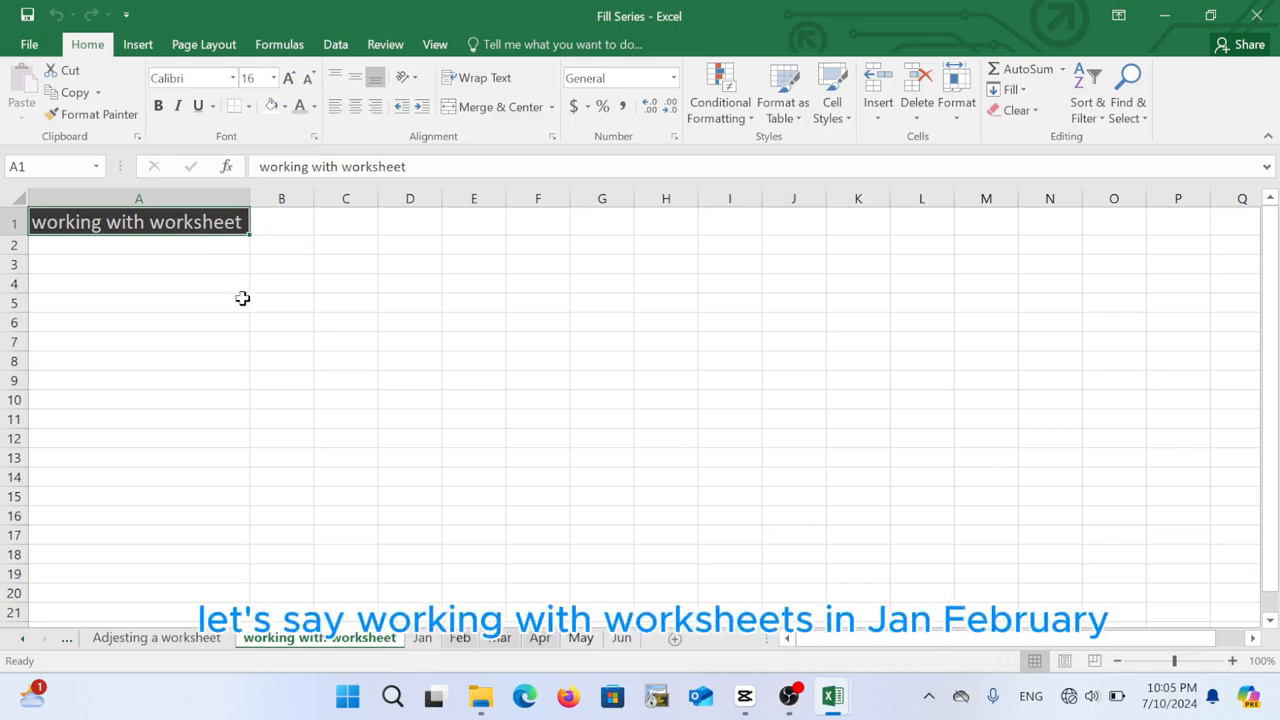
View the Jan, Feb, Mar, Apr, May and Jun sheets in turn, returning to Jan
{"action": "left_click", "coordinate": [430, 640]}
{"action": "left_click", "coordinate": [461, 640]}
{"action": "left_click", "coordinate": [495, 644]}
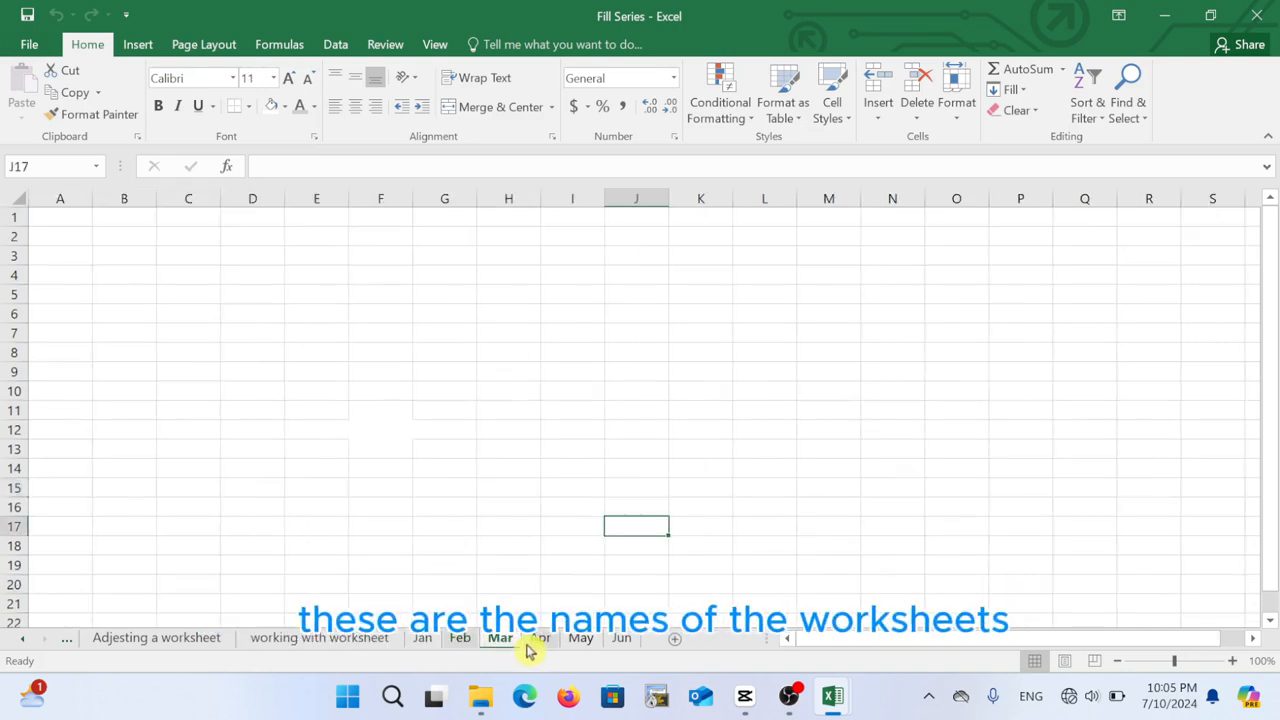
{"action": "left_click", "coordinate": [542, 644]}
{"action": "left_click", "coordinate": [585, 645]}
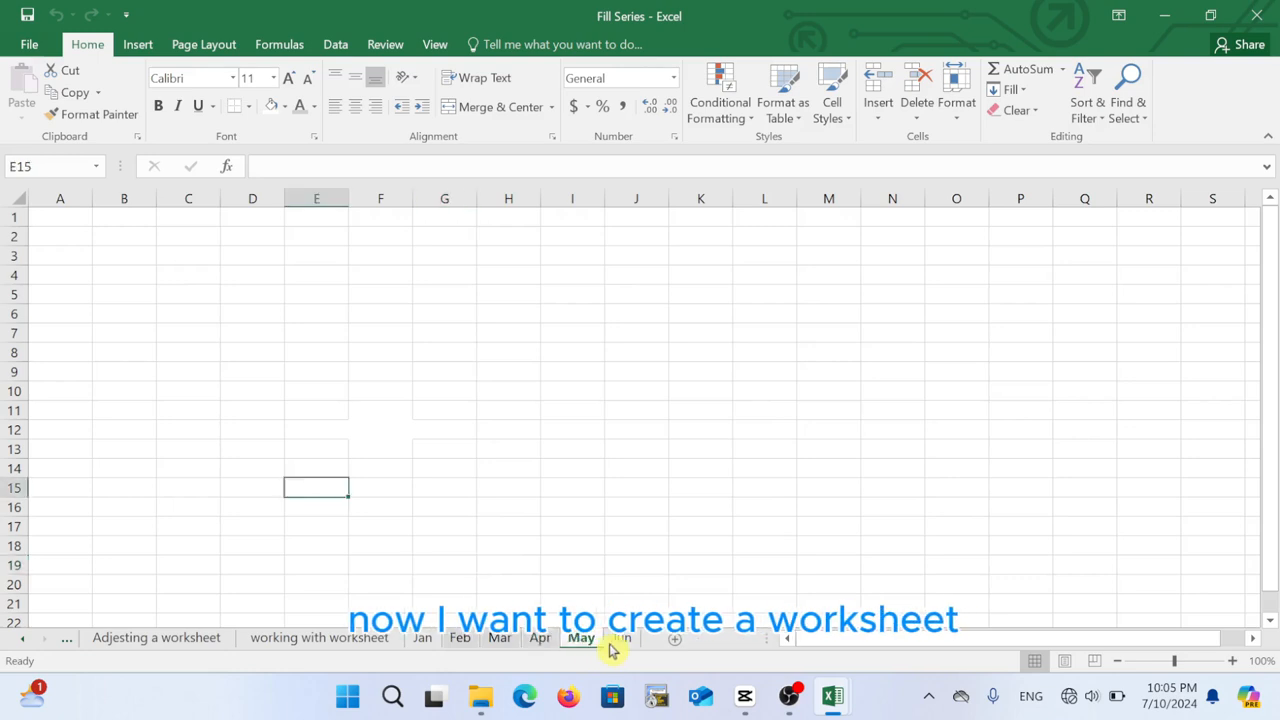
{"action": "left_click", "coordinate": [618, 649]}
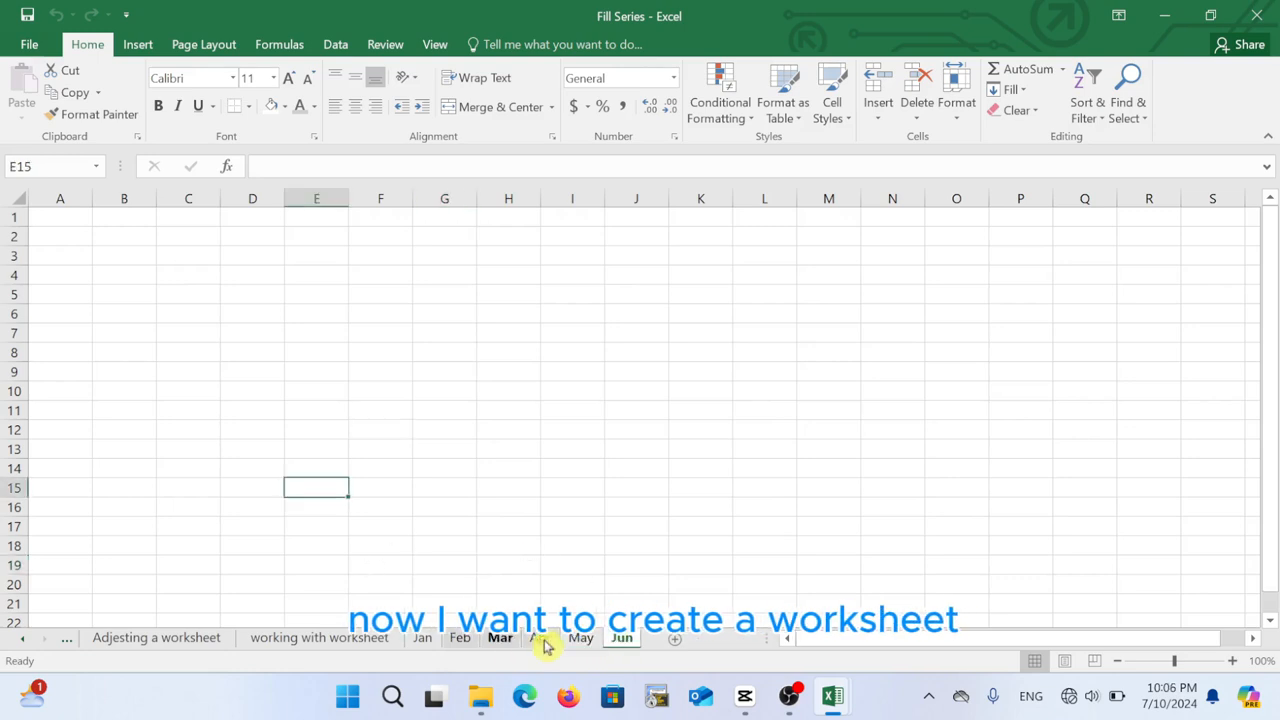
{"action": "left_click", "coordinate": [437, 645]}
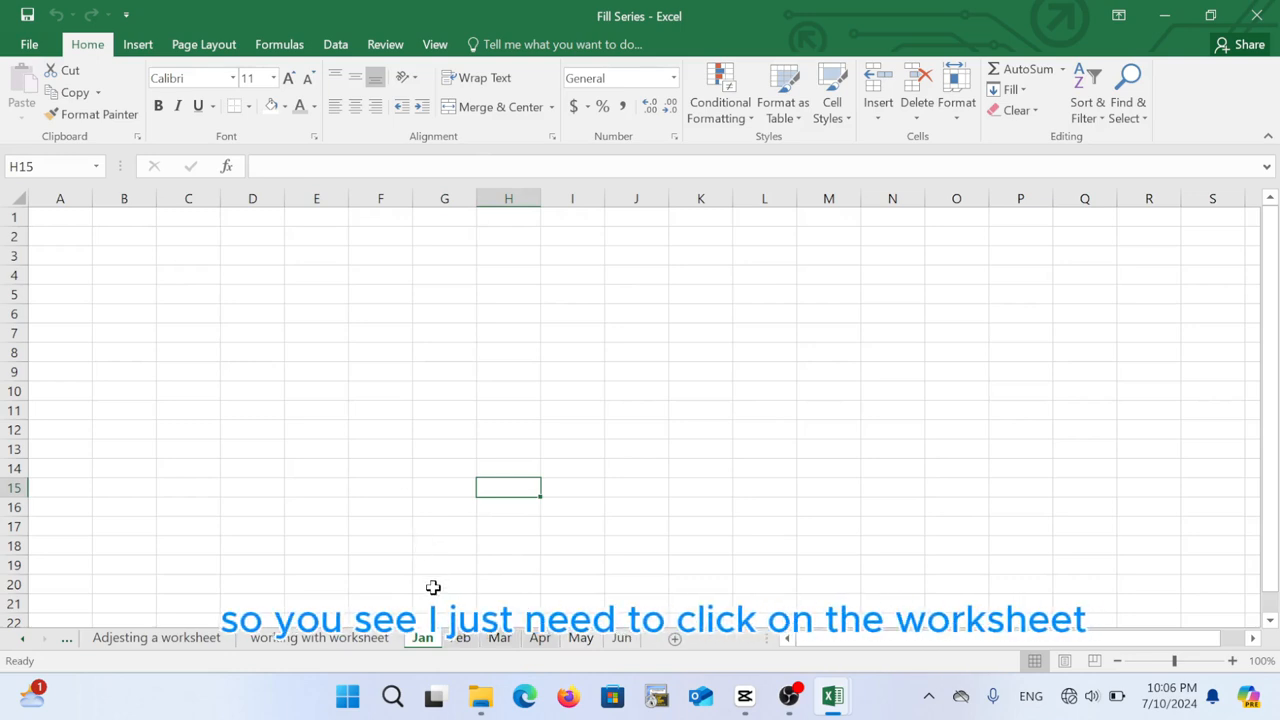
Insert a blank worksheet, Sheet11, in front of the Jan sheet
{"action": "right_click", "coordinate": [425, 641]}
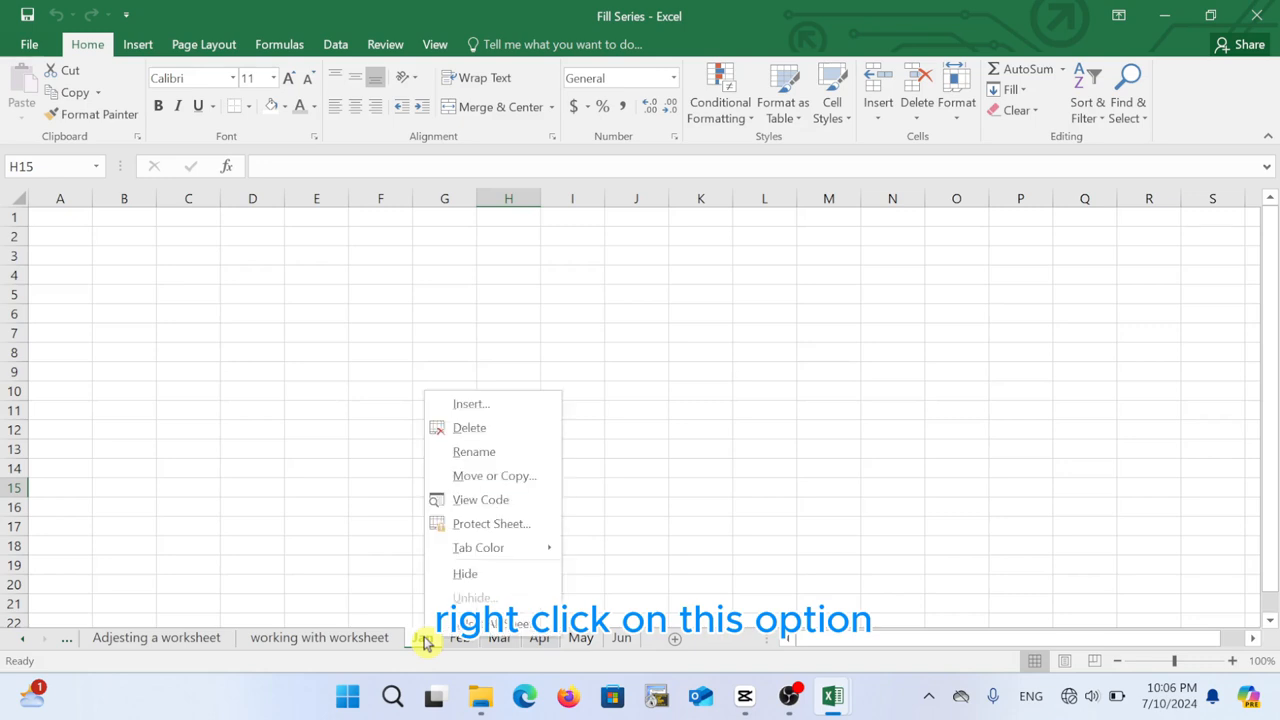
{"action": "left_click", "coordinate": [478, 410]}
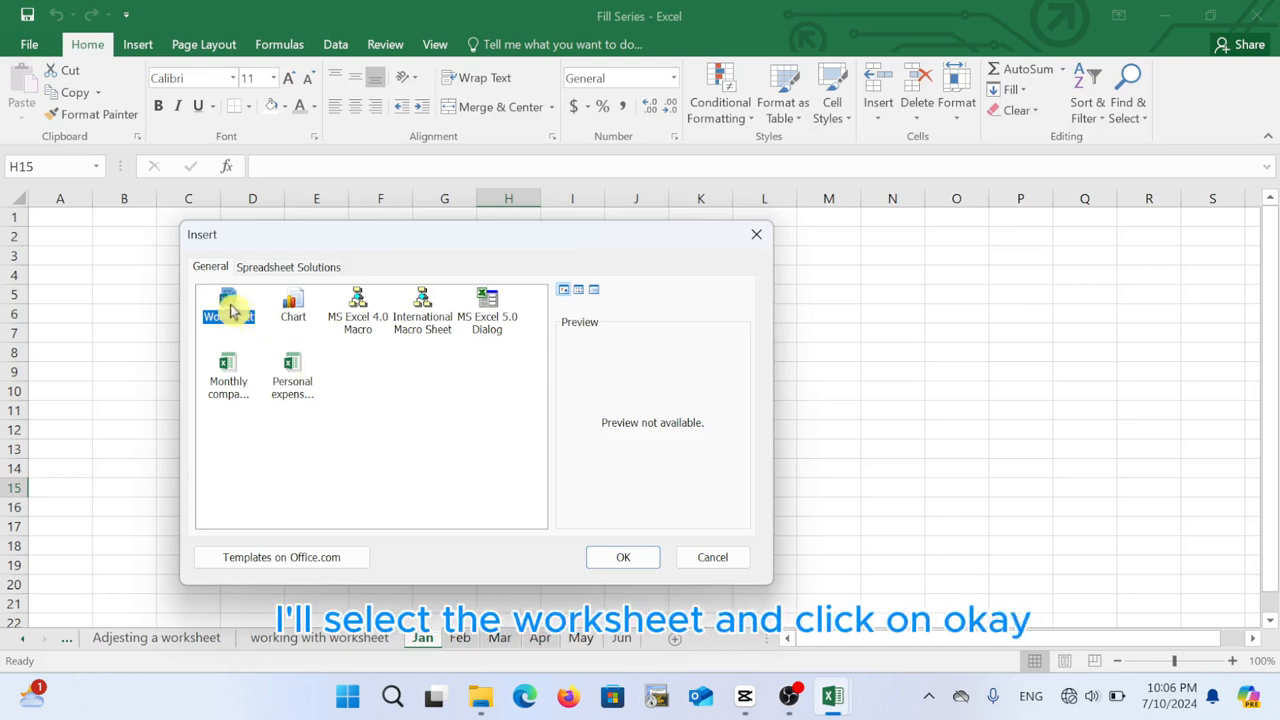
{"action": "left_click", "coordinate": [606, 556]}
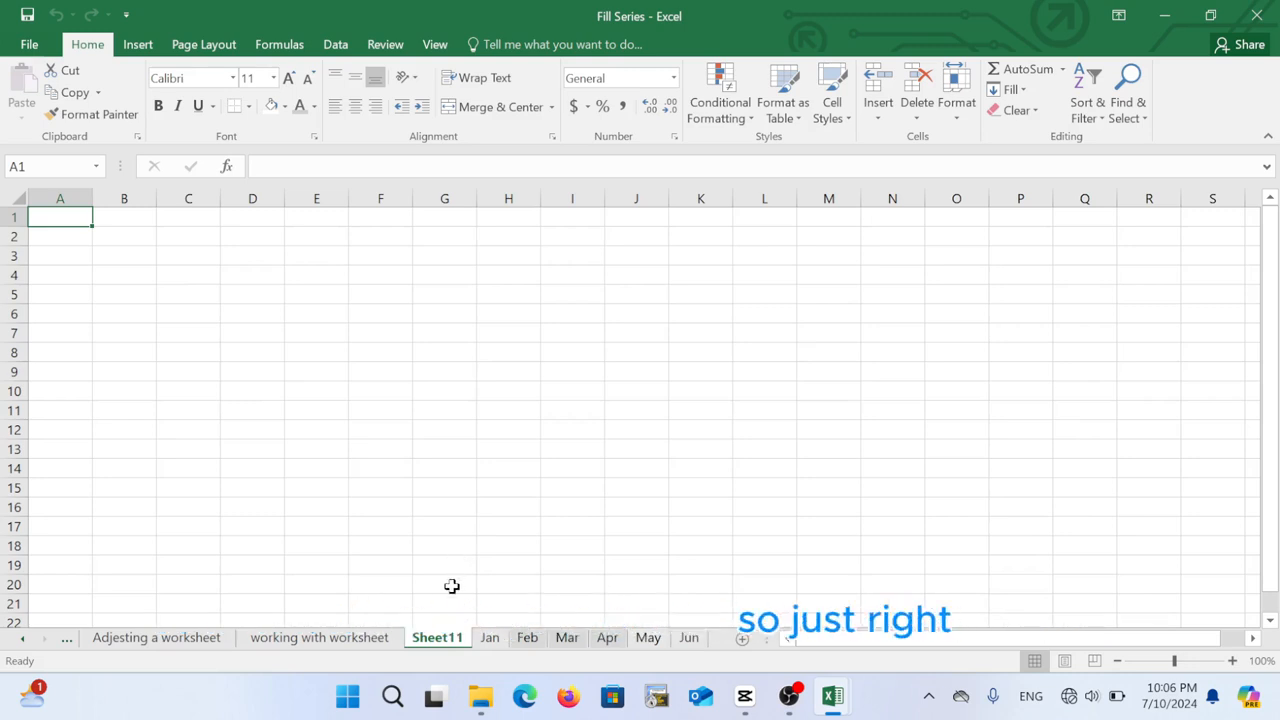
Change the Sheet11 tab name to 'newsheet'
{"action": "right_click", "coordinate": [434, 646]}
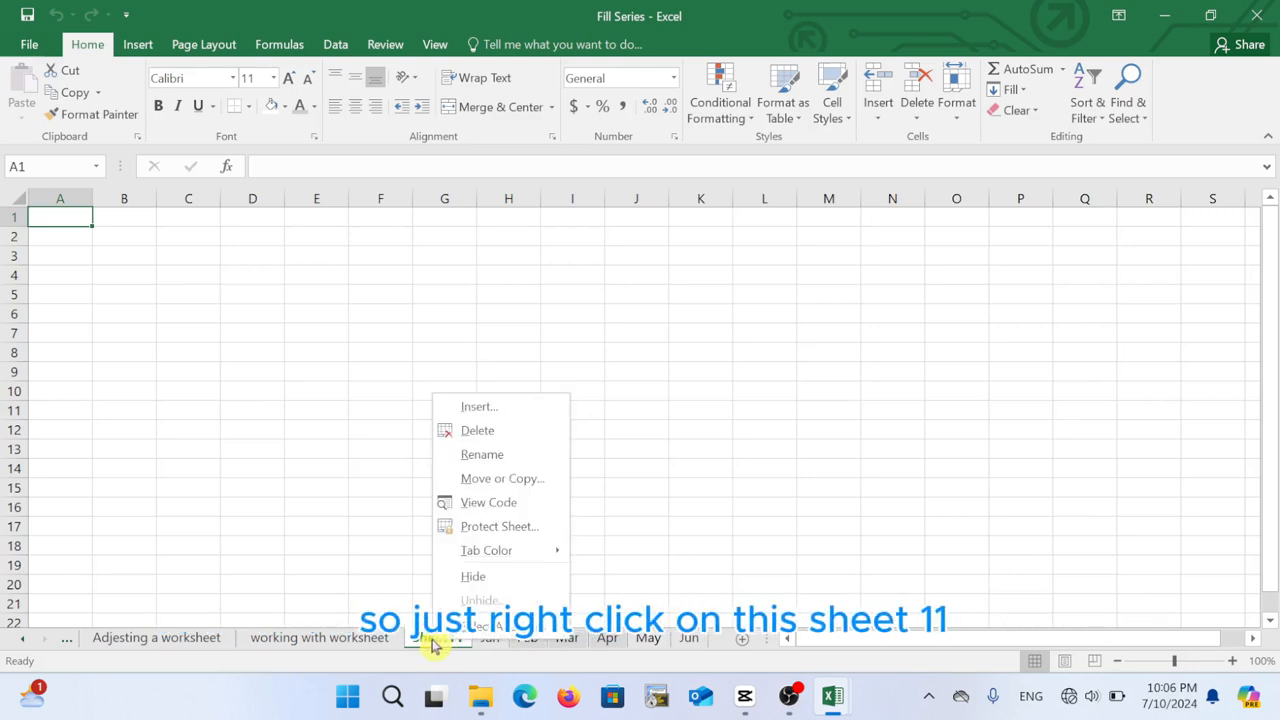
{"action": "left_click", "coordinate": [499, 456]}
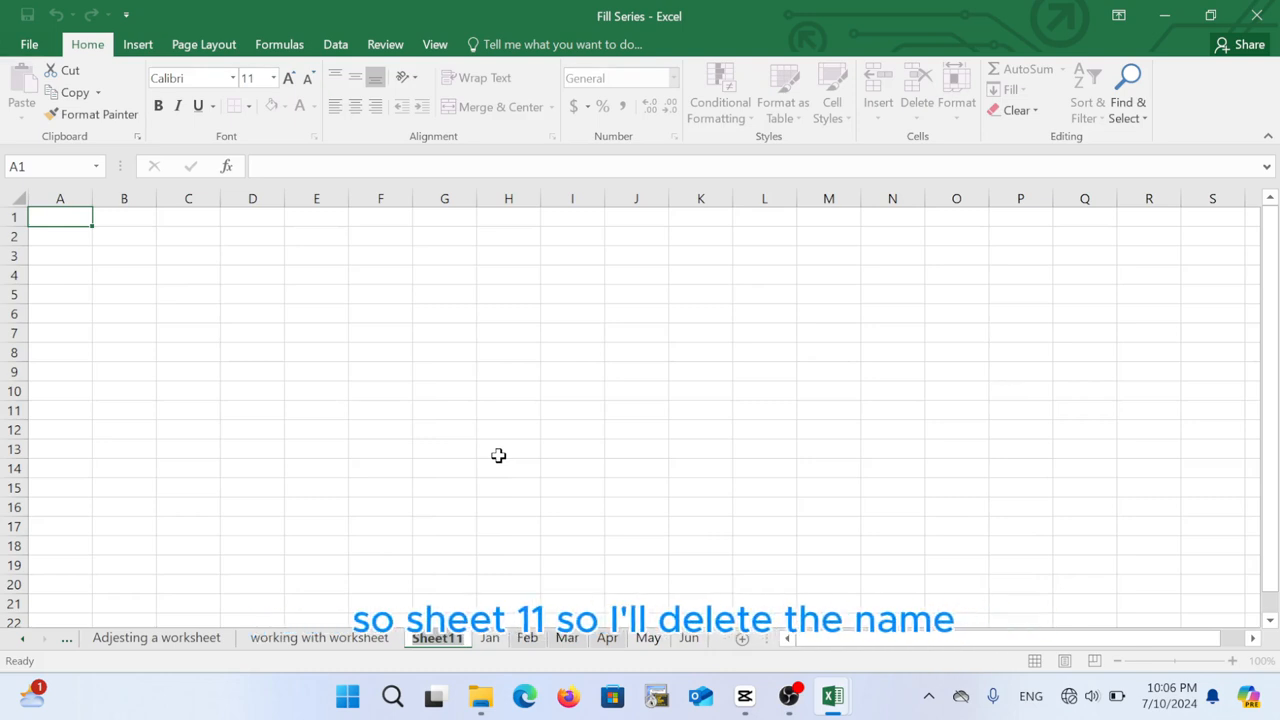
{"action": "key", "text": "BackSpace"}
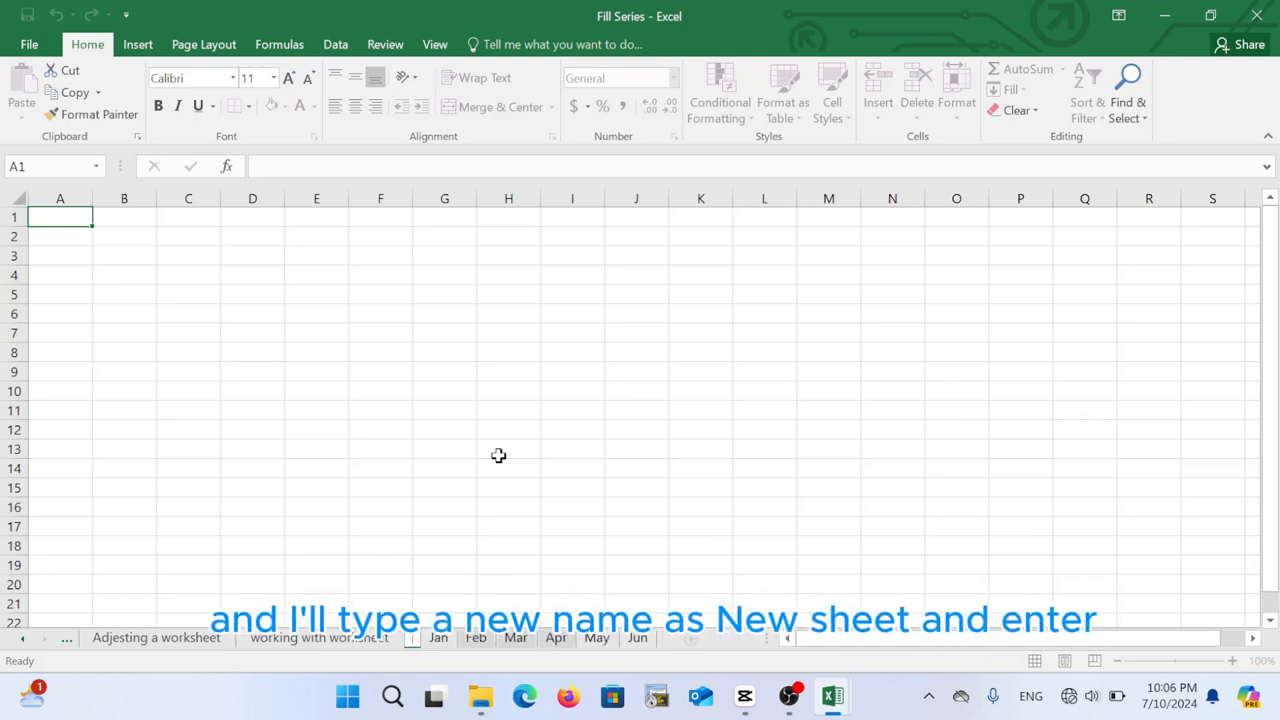
{"action": "type", "text": "newsheet"}
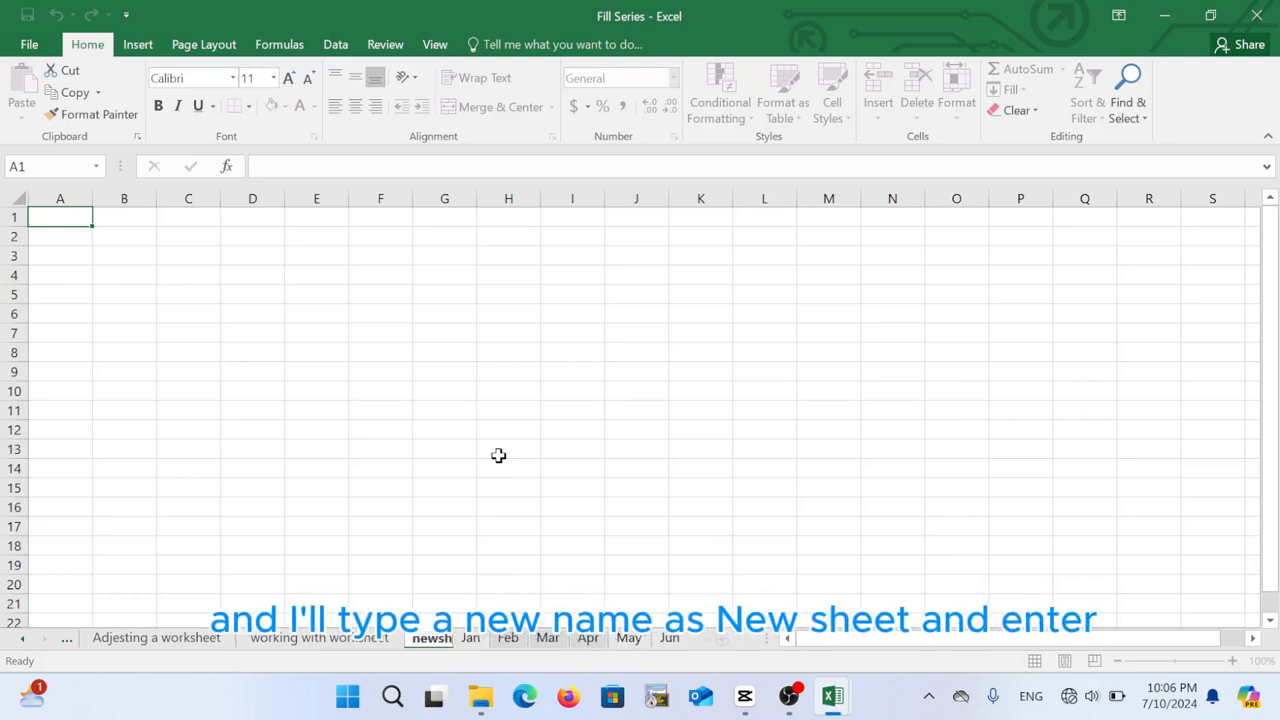
{"action": "key", "text": "Return"}
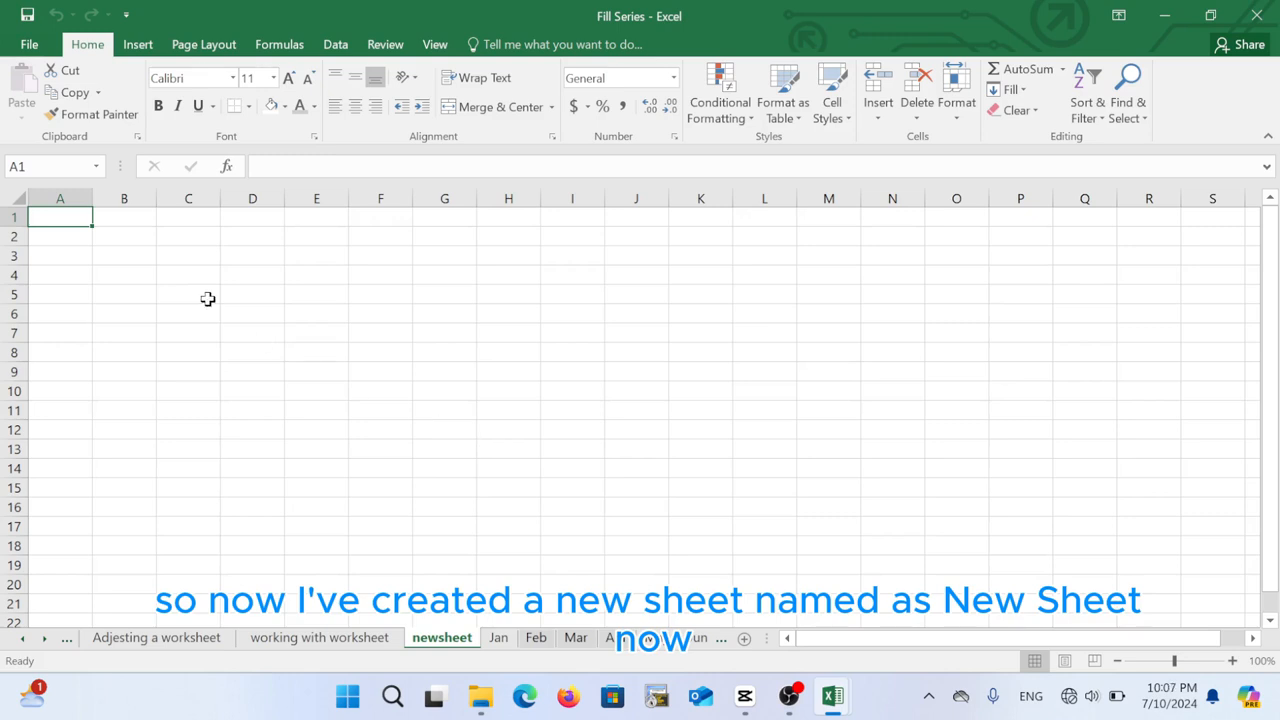
{"action": "left_click", "coordinate": [416, 510]}
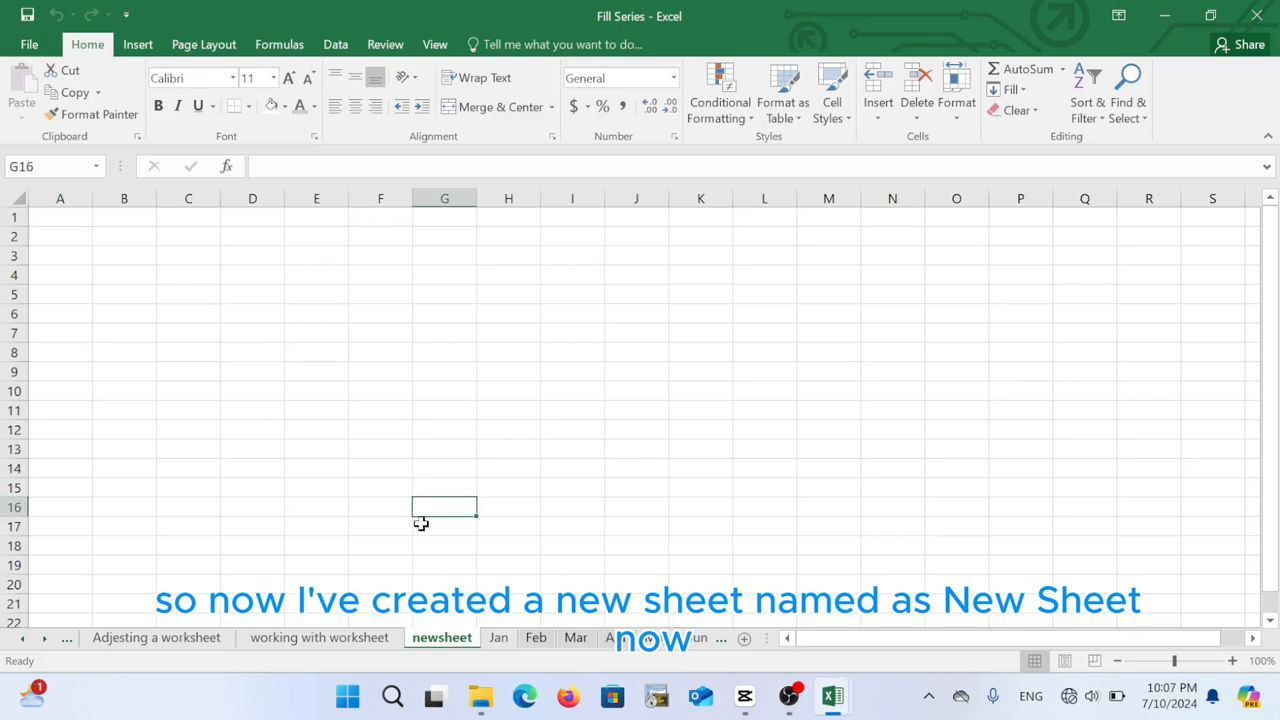
Delete the newsheet worksheet so the tabs run Jan through Jun
{"action": "right_click", "coordinate": [455, 642]}
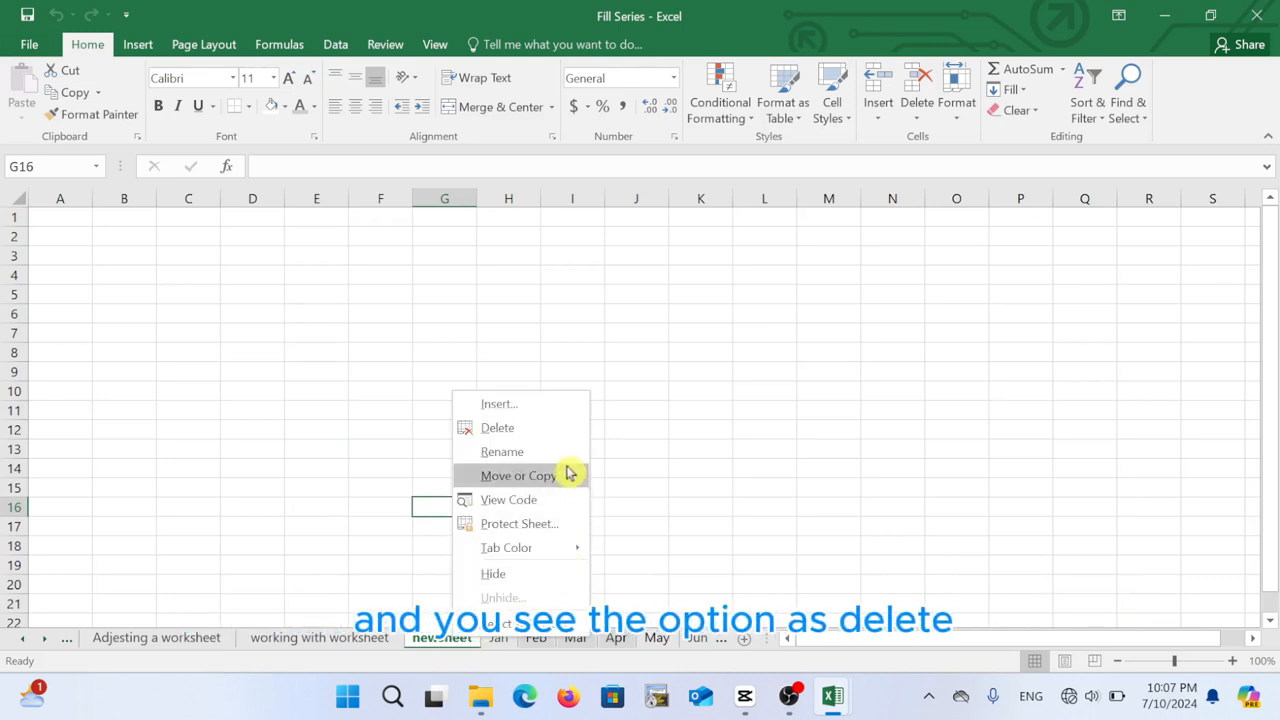
{"action": "left_click", "coordinate": [509, 437]}
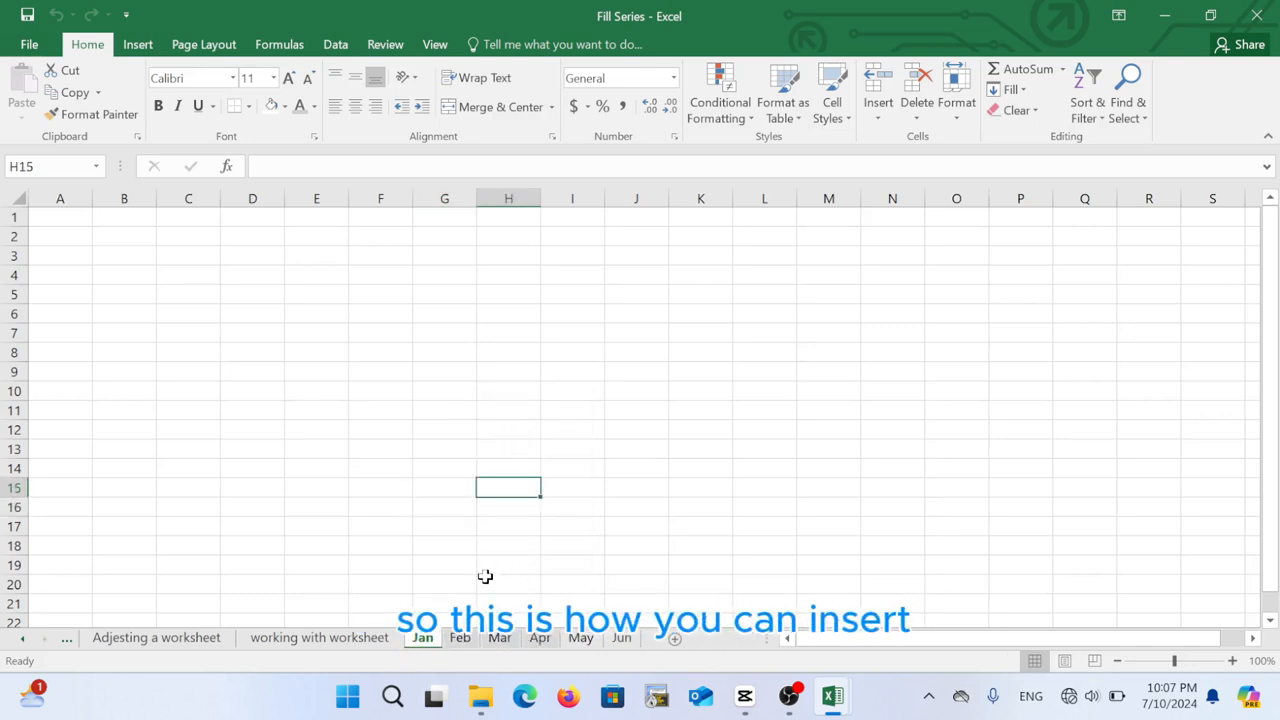
{"action": "left_click", "coordinate": [423, 586]}
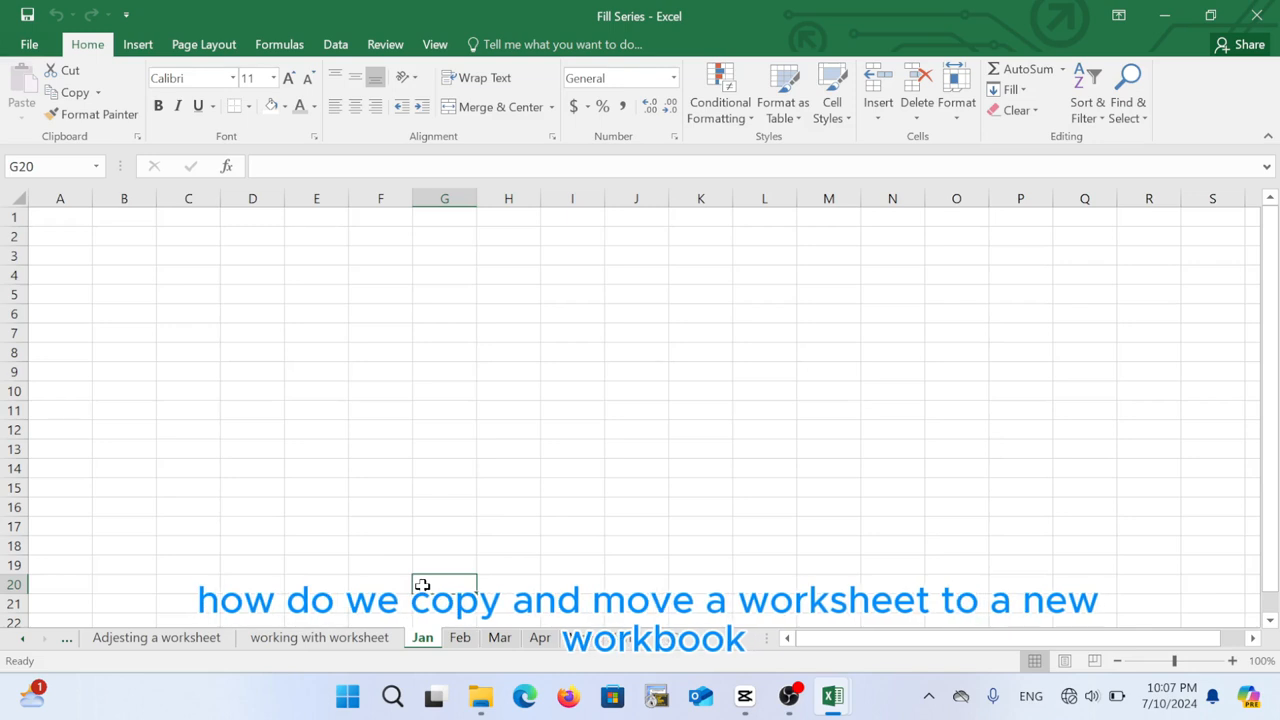
{"action": "right_click", "coordinate": [425, 643]}
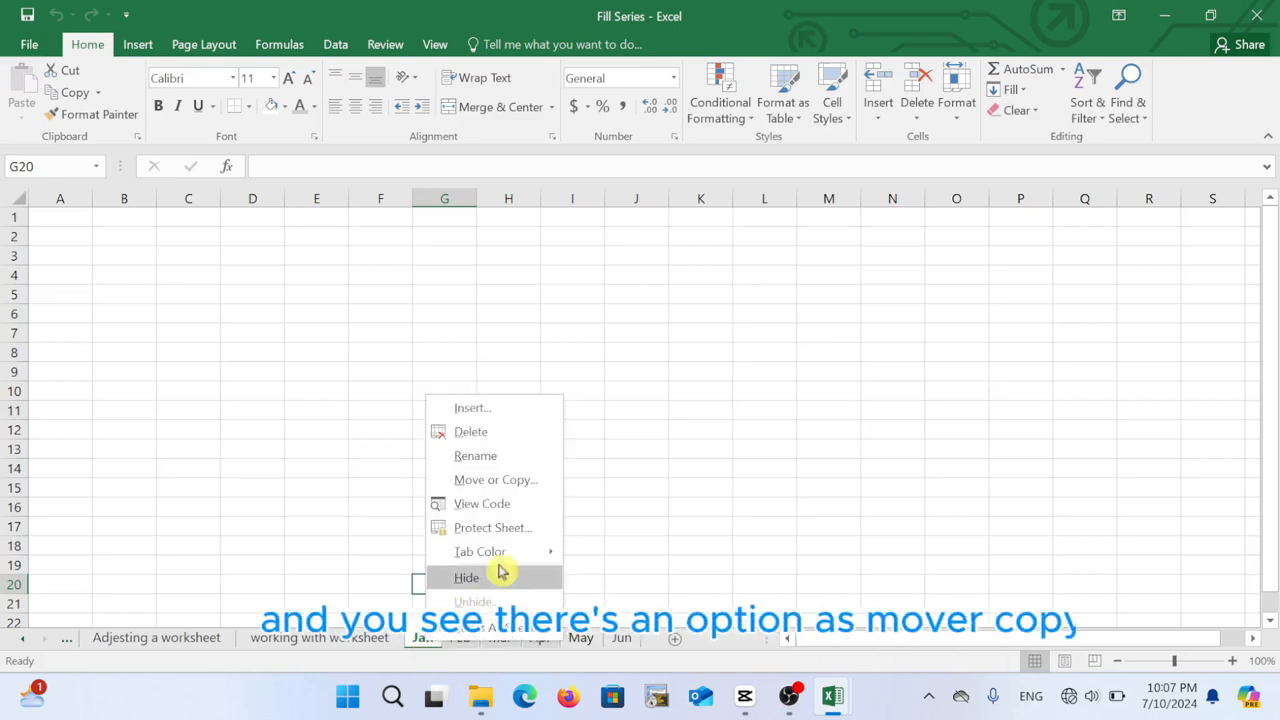
{"action": "left_click", "coordinate": [518, 487]}
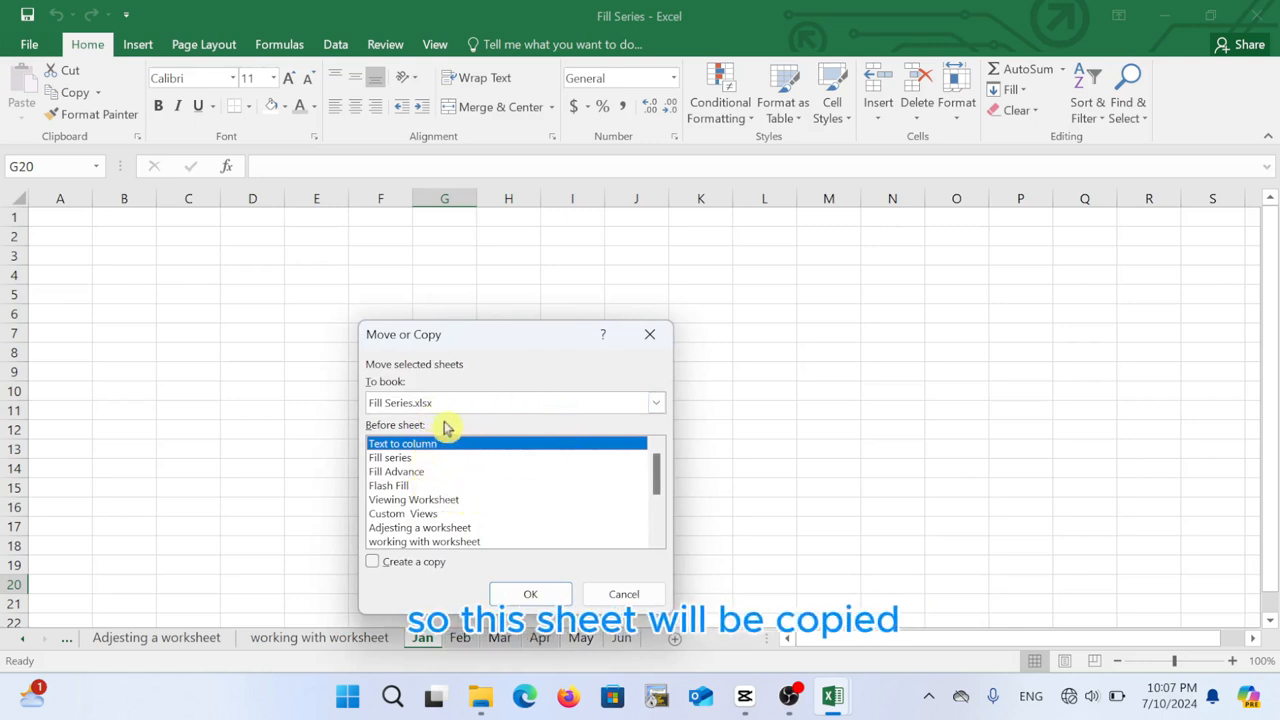
{"action": "left_click", "coordinate": [413, 408]}
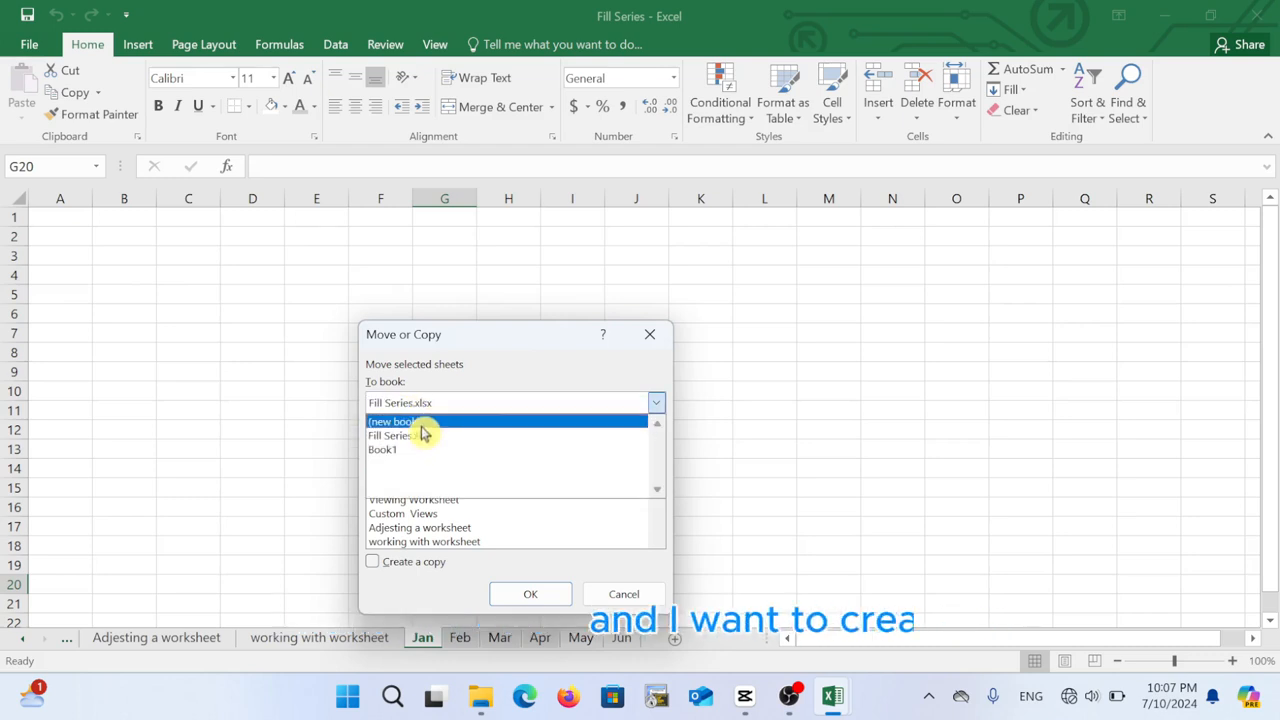
{"action": "left_click", "coordinate": [424, 423]}
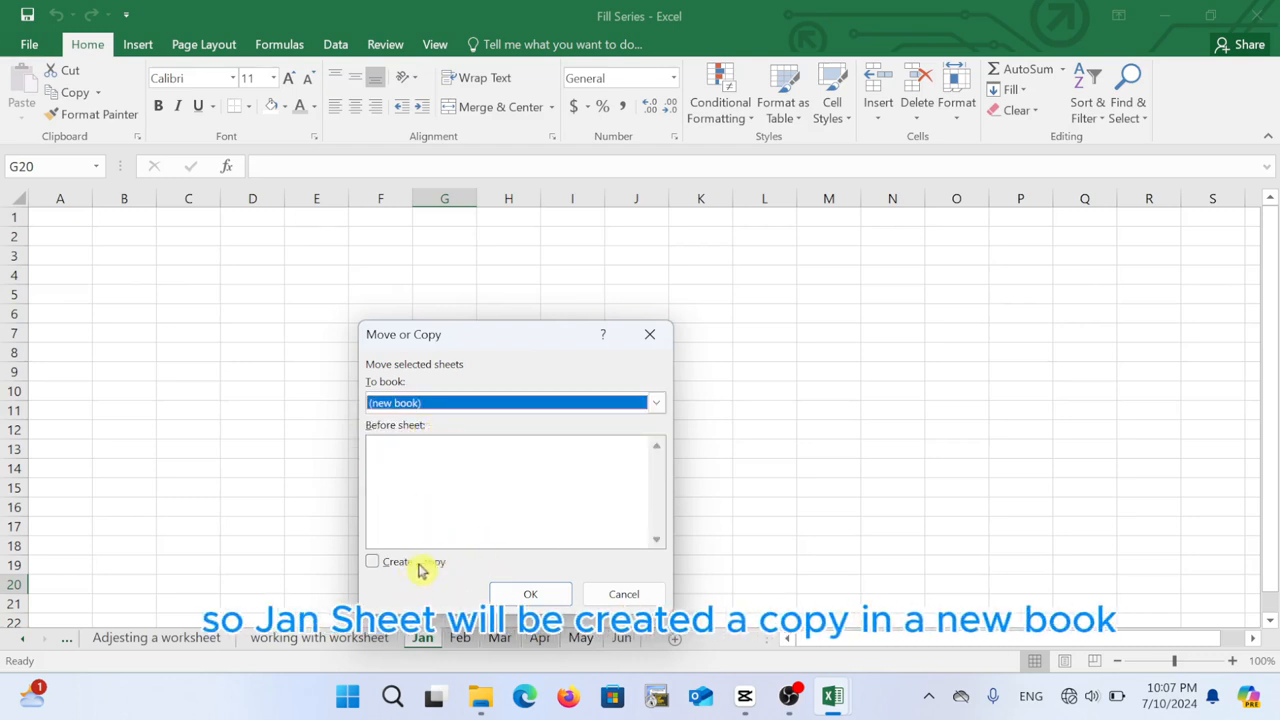
{"action": "left_click", "coordinate": [373, 563]}
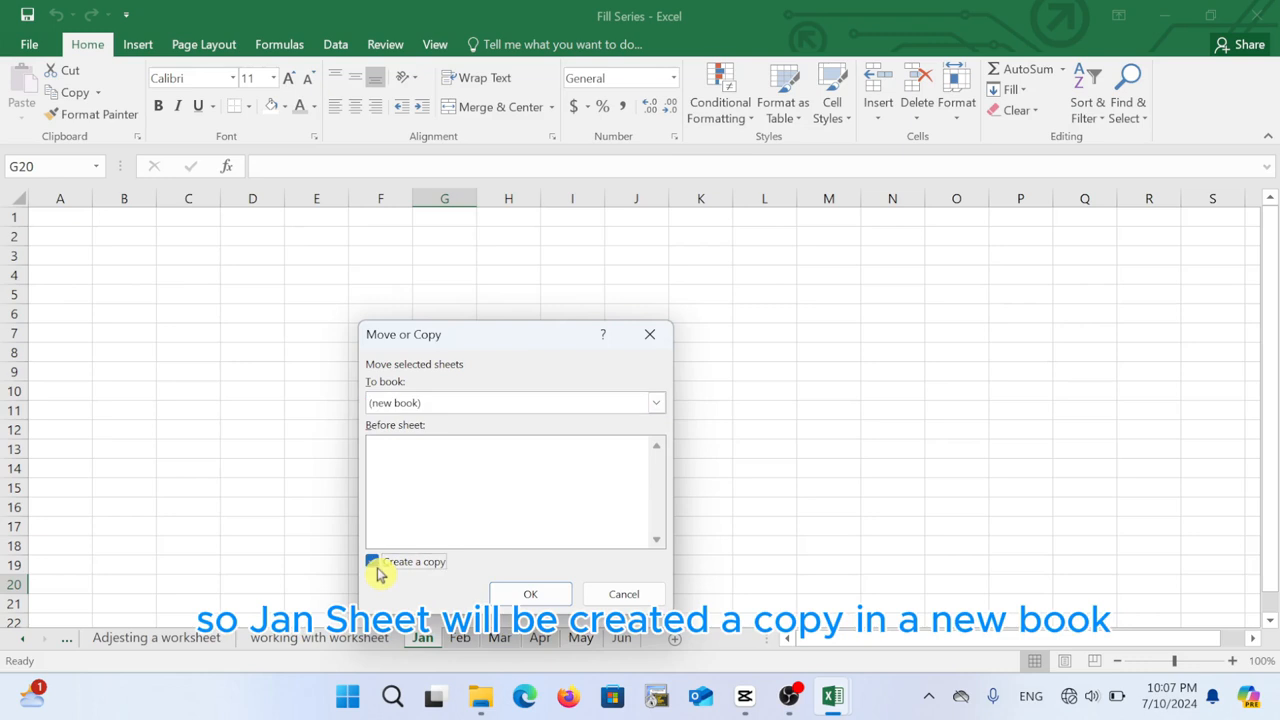
{"action": "left_click", "coordinate": [531, 595]}
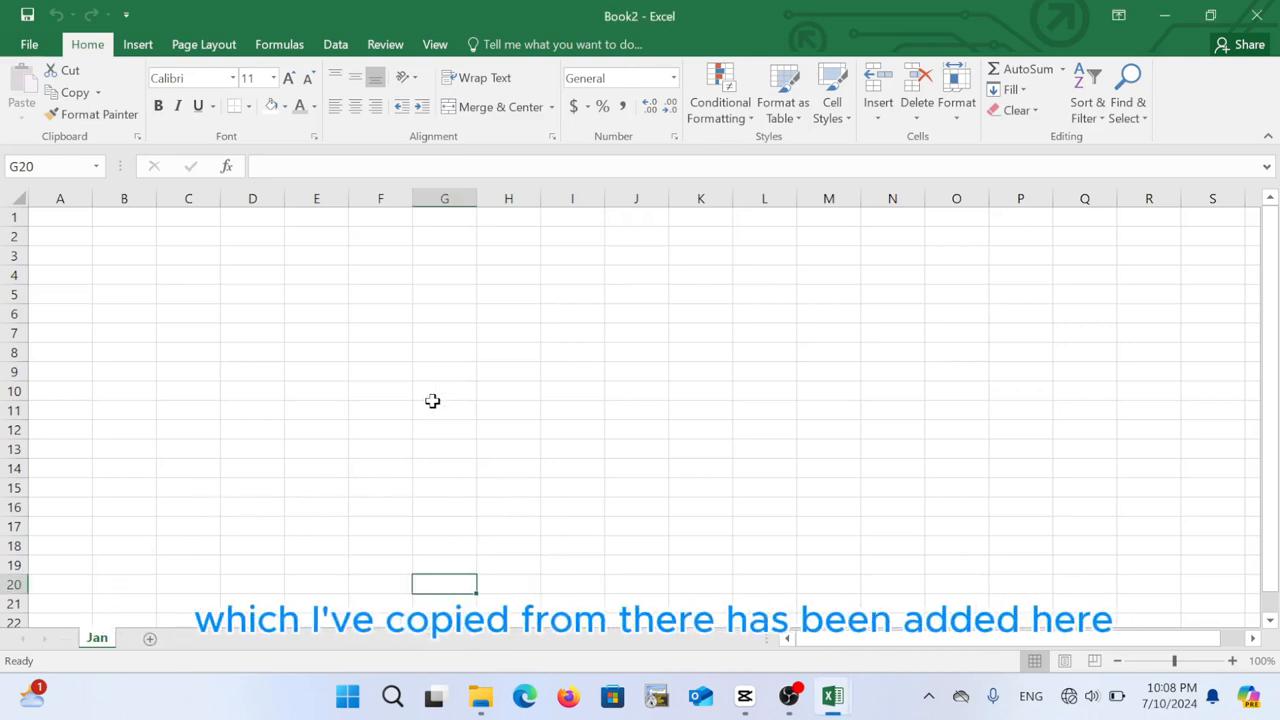
{"action": "left_click", "coordinate": [94, 640]}
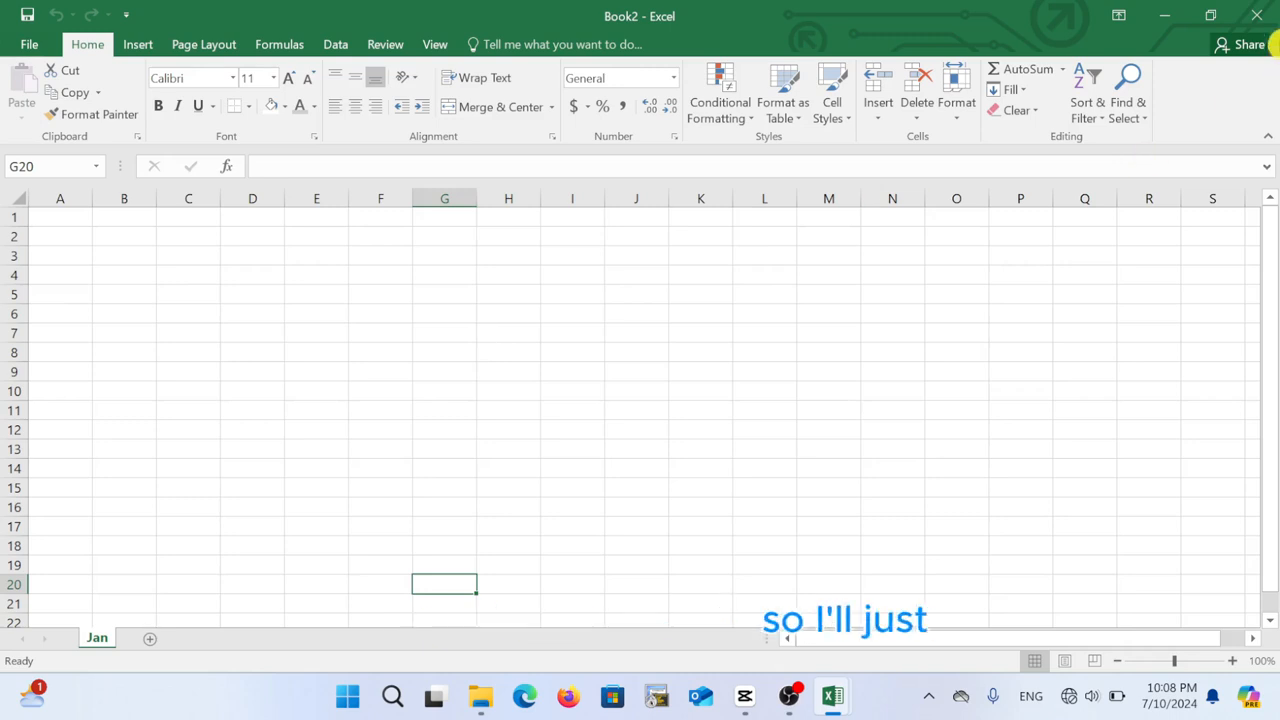
{"action": "left_click", "coordinate": [1257, 15]}
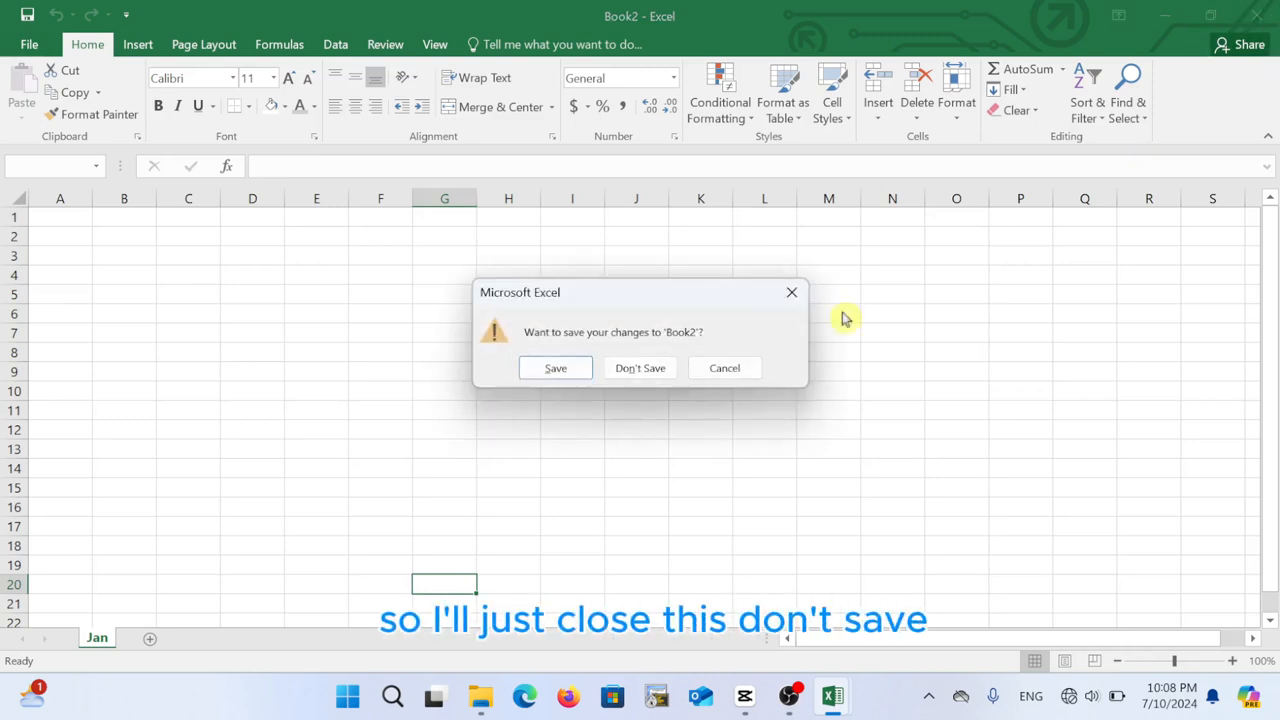
{"action": "left_click", "coordinate": [648, 368]}
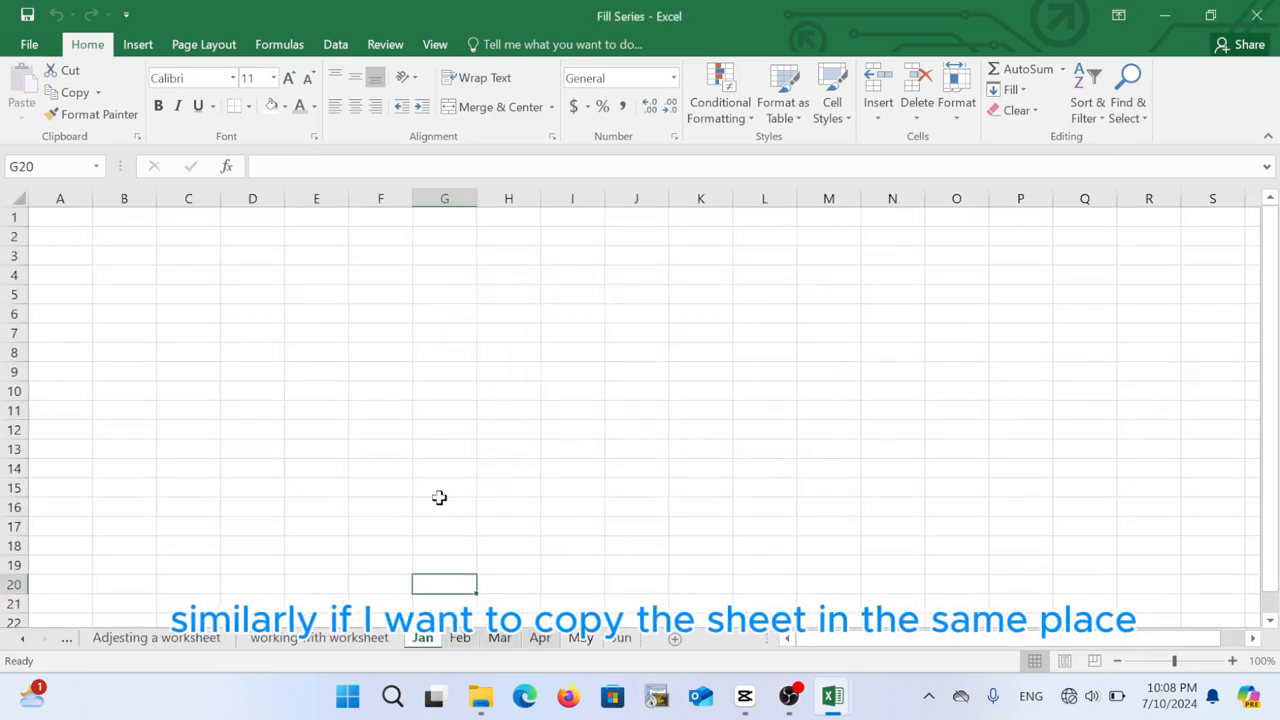
{"action": "left_click", "coordinate": [423, 504]}
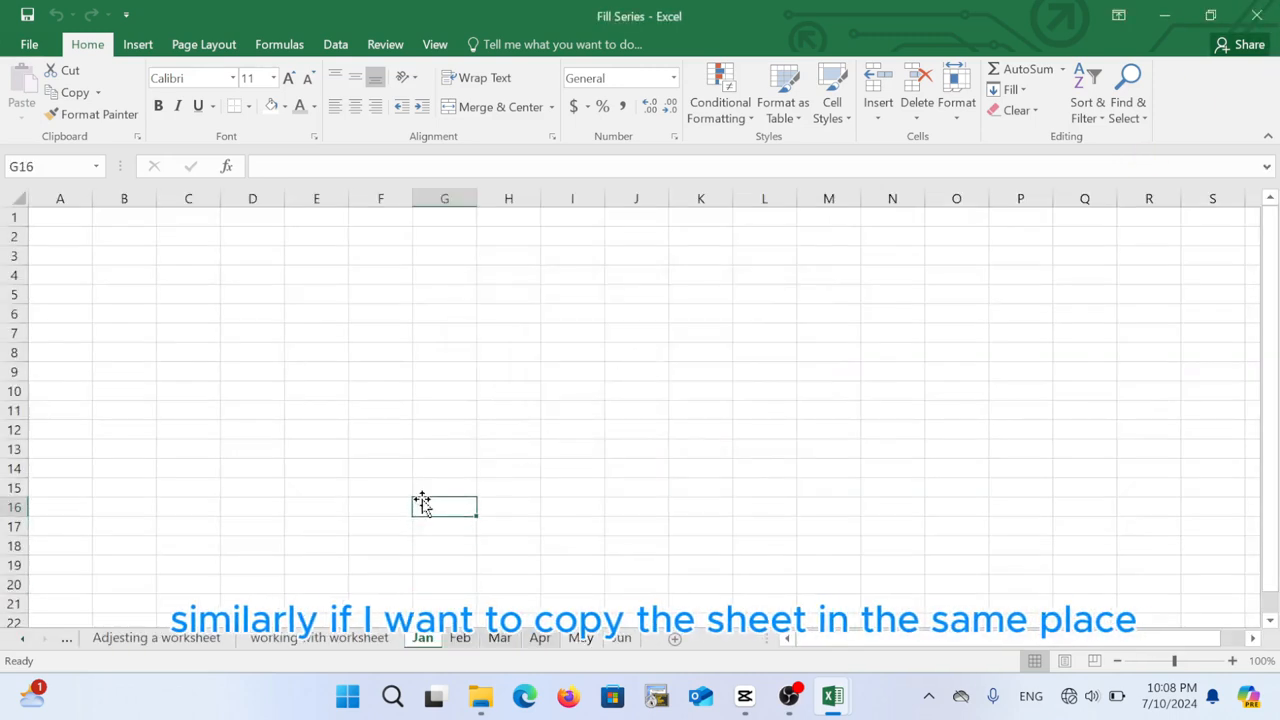
Make a copy of the Jan sheet, Jan (2), placed before Jan in this workbook
{"action": "right_click", "coordinate": [424, 642]}
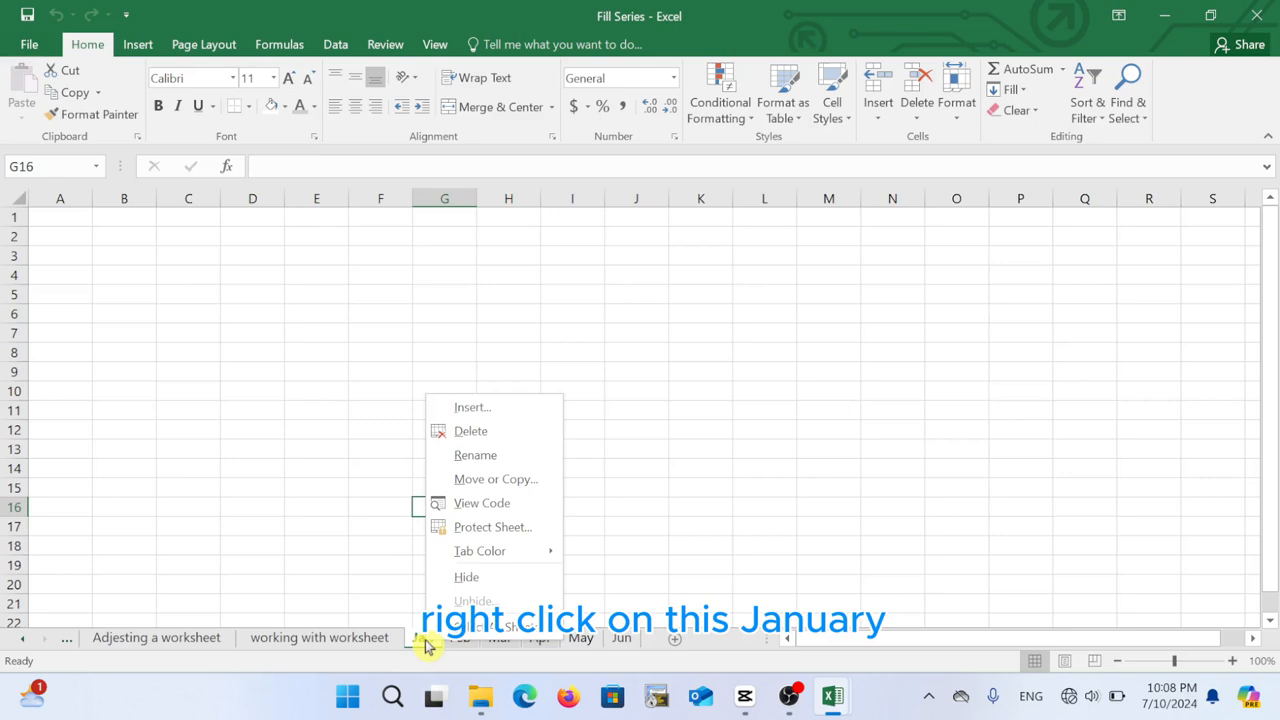
{"action": "left_click", "coordinate": [531, 481]}
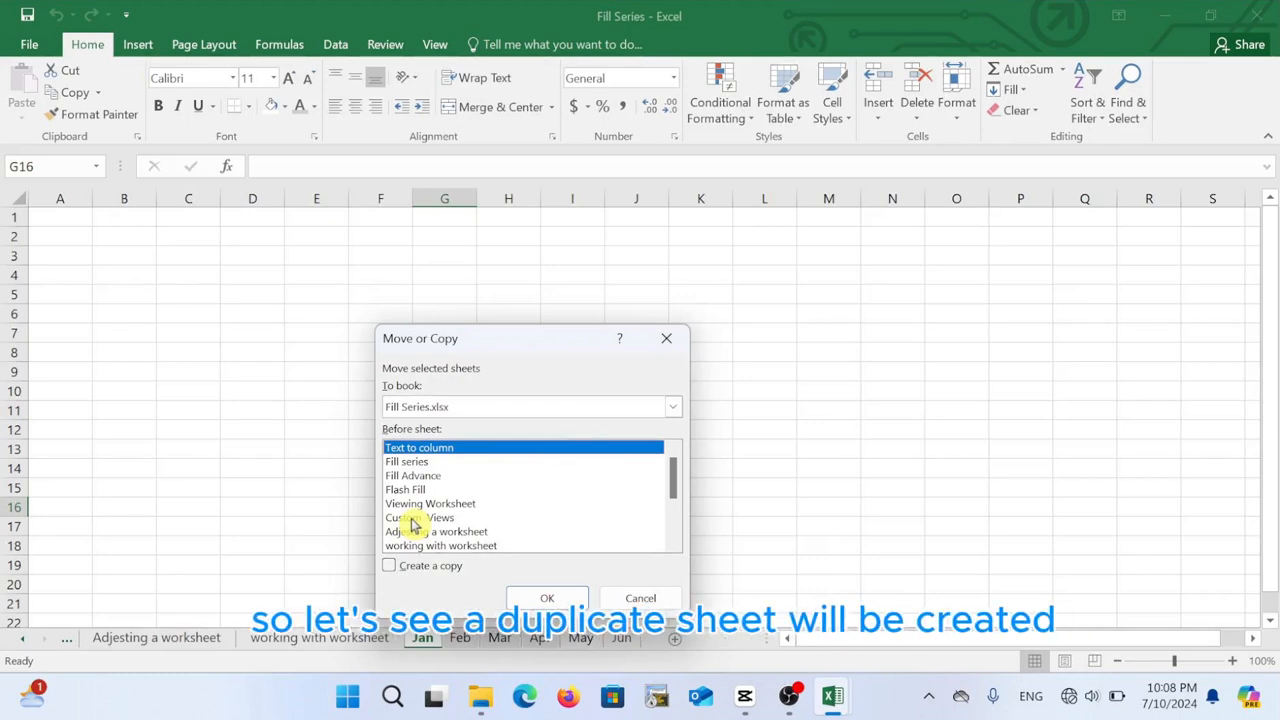
{"action": "left_click", "coordinate": [391, 566]}
{"action": "left_click_drag", "start_coordinate": [674, 479], "coordinate": [677, 550]}
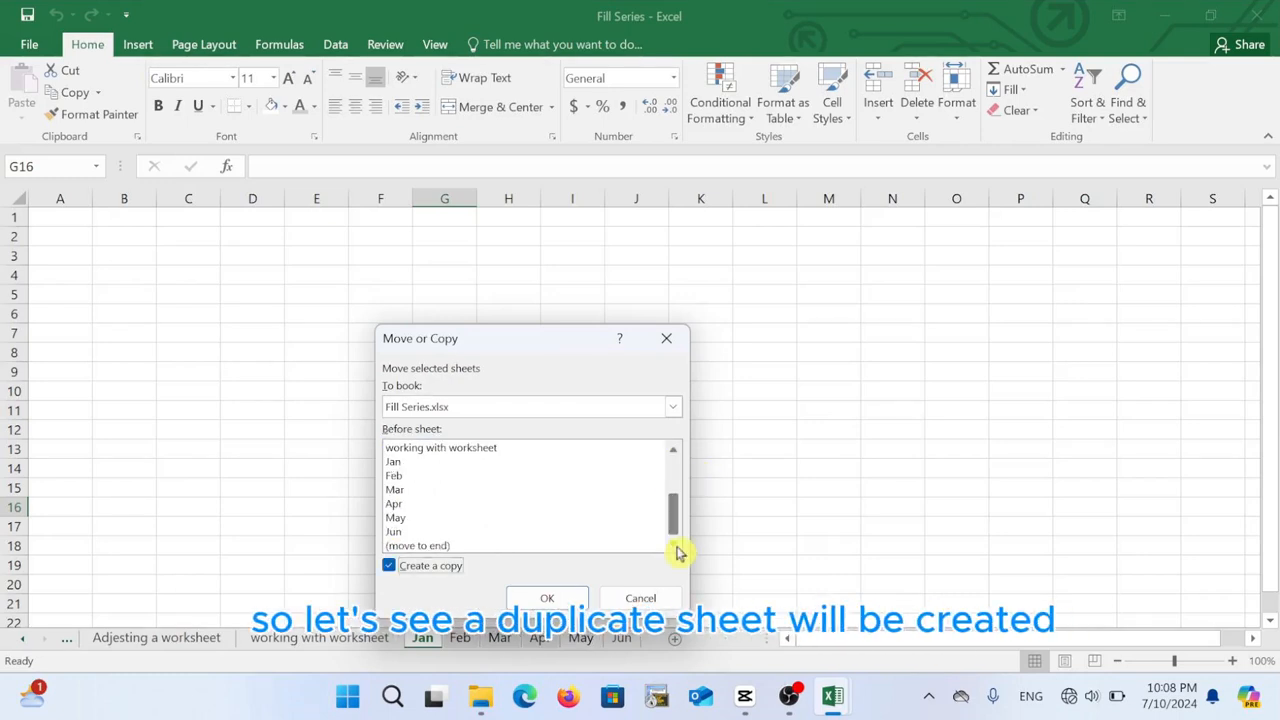
{"action": "left_click", "coordinate": [393, 462]}
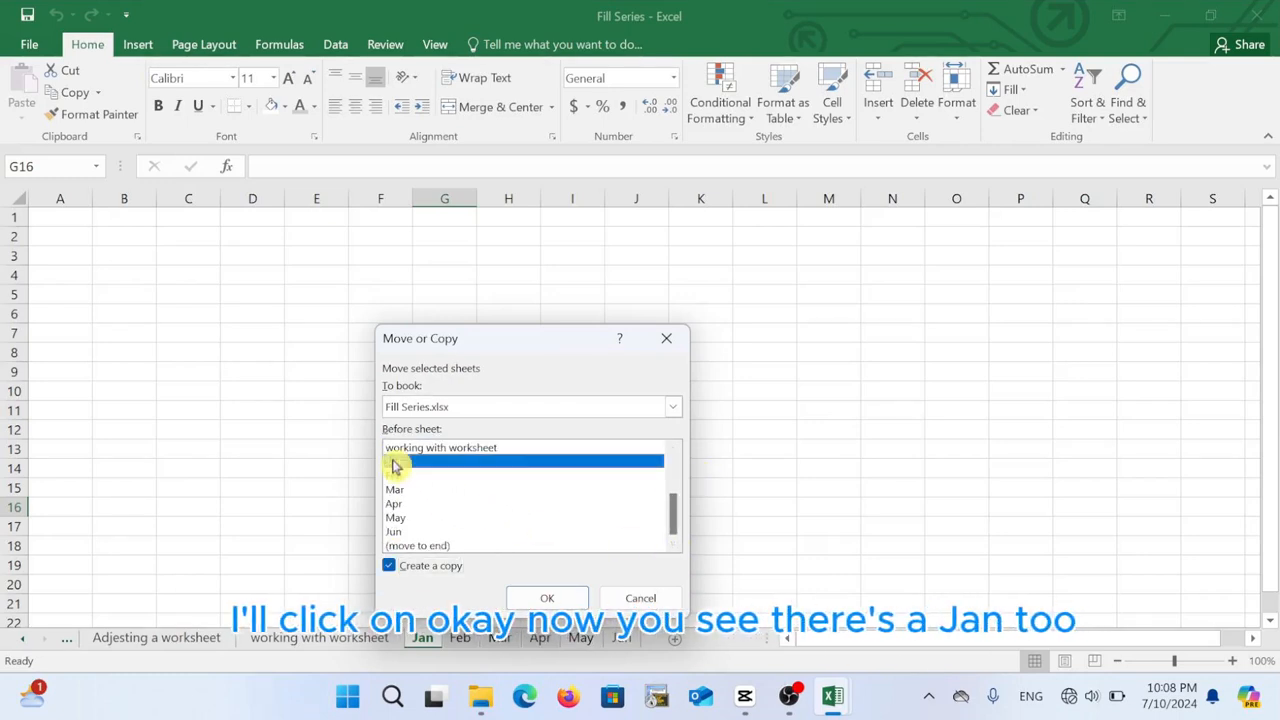
{"action": "left_click", "coordinate": [547, 598]}
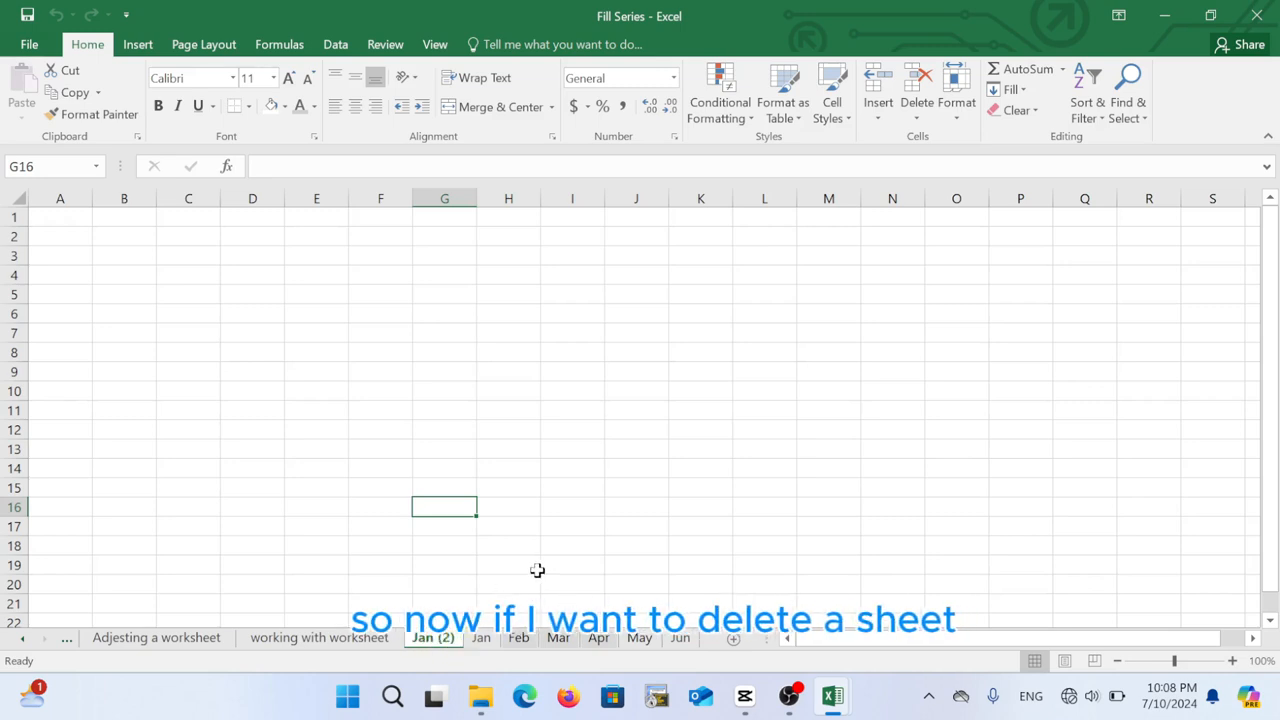
Delete the Jan (2) copy, leaving the original Jan sheet
{"action": "right_click", "coordinate": [432, 640]}
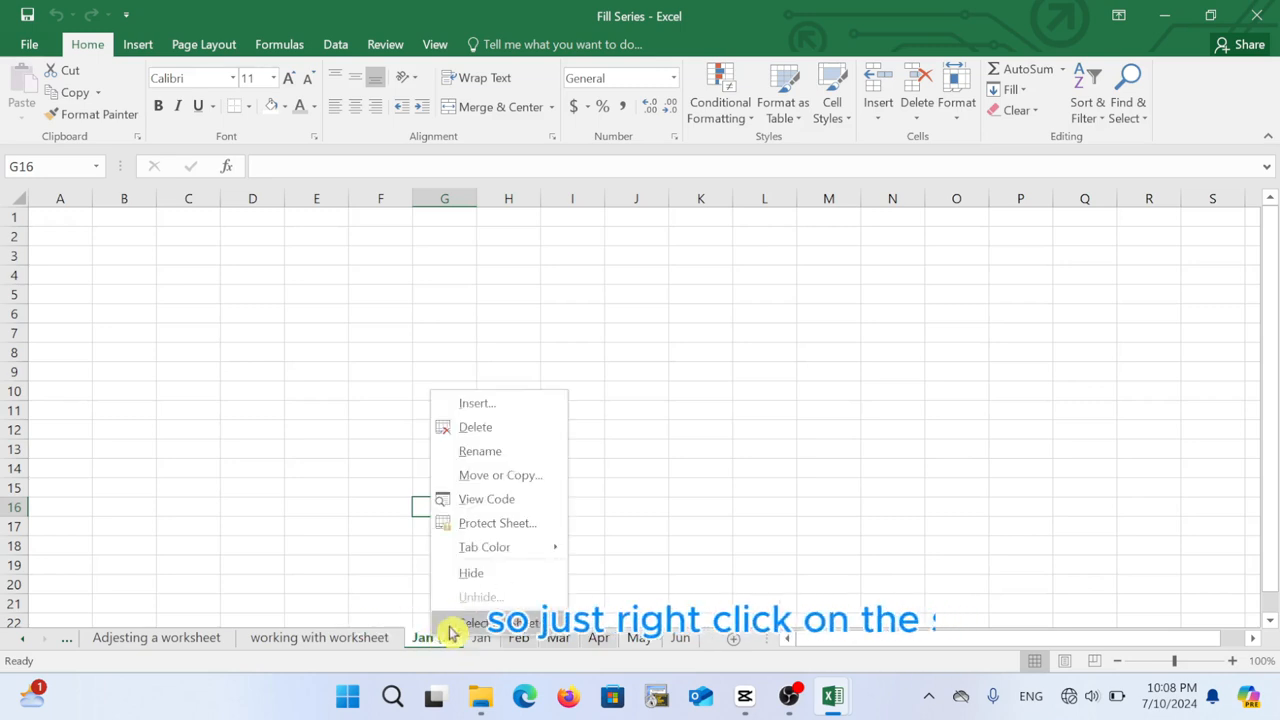
{"action": "left_click", "coordinate": [514, 428]}
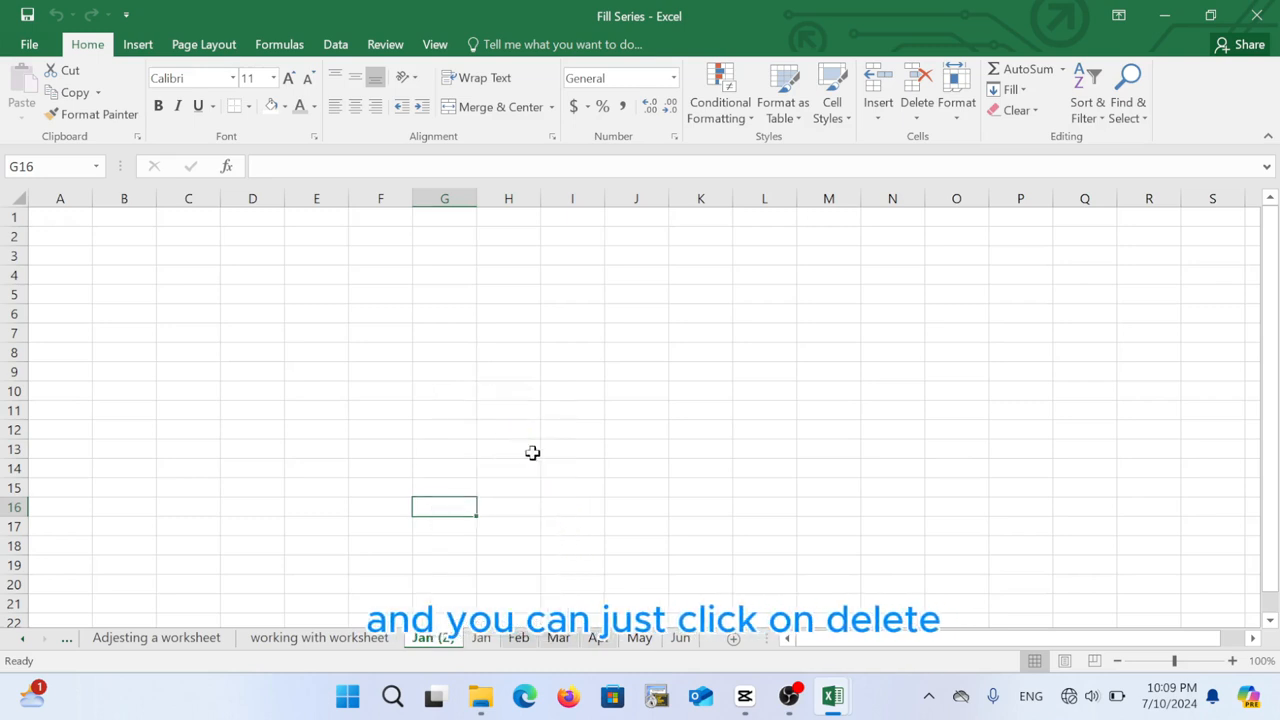
{"action": "left_click", "coordinate": [545, 522]}
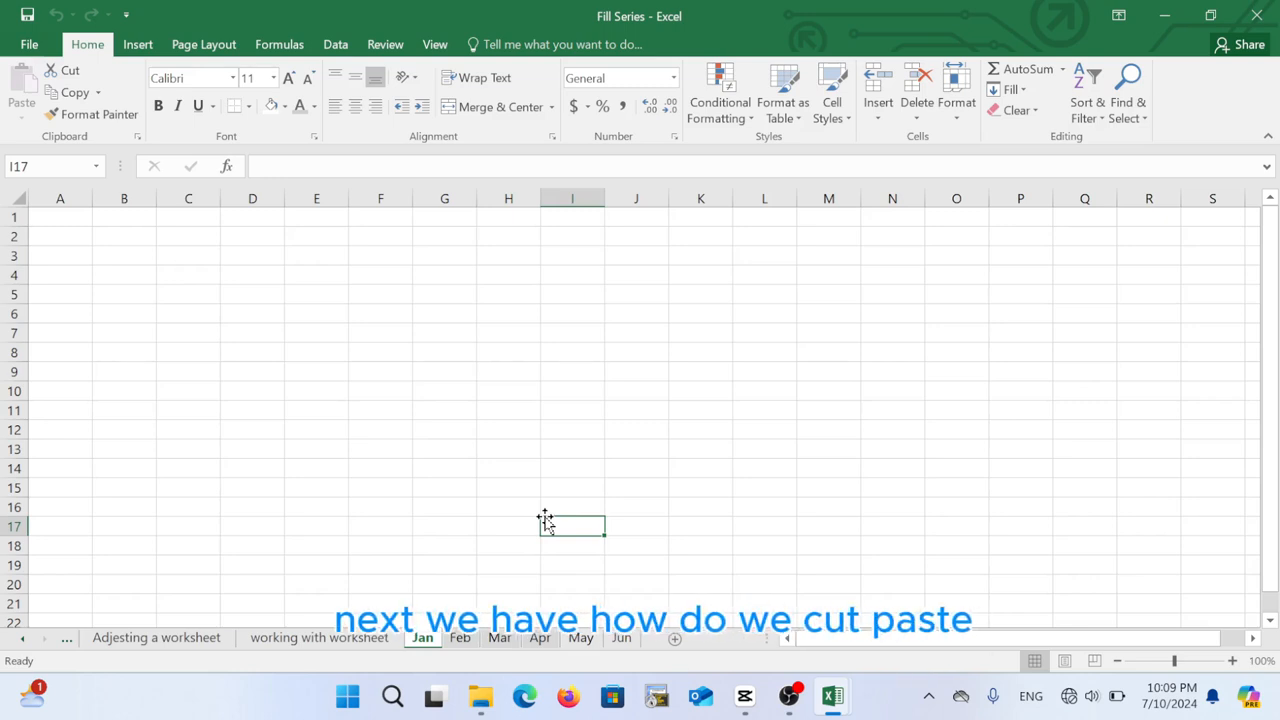
Move the Jan sheet, without keeping a copy, into a new workbook (Book3)
{"action": "left_click", "coordinate": [386, 532]}
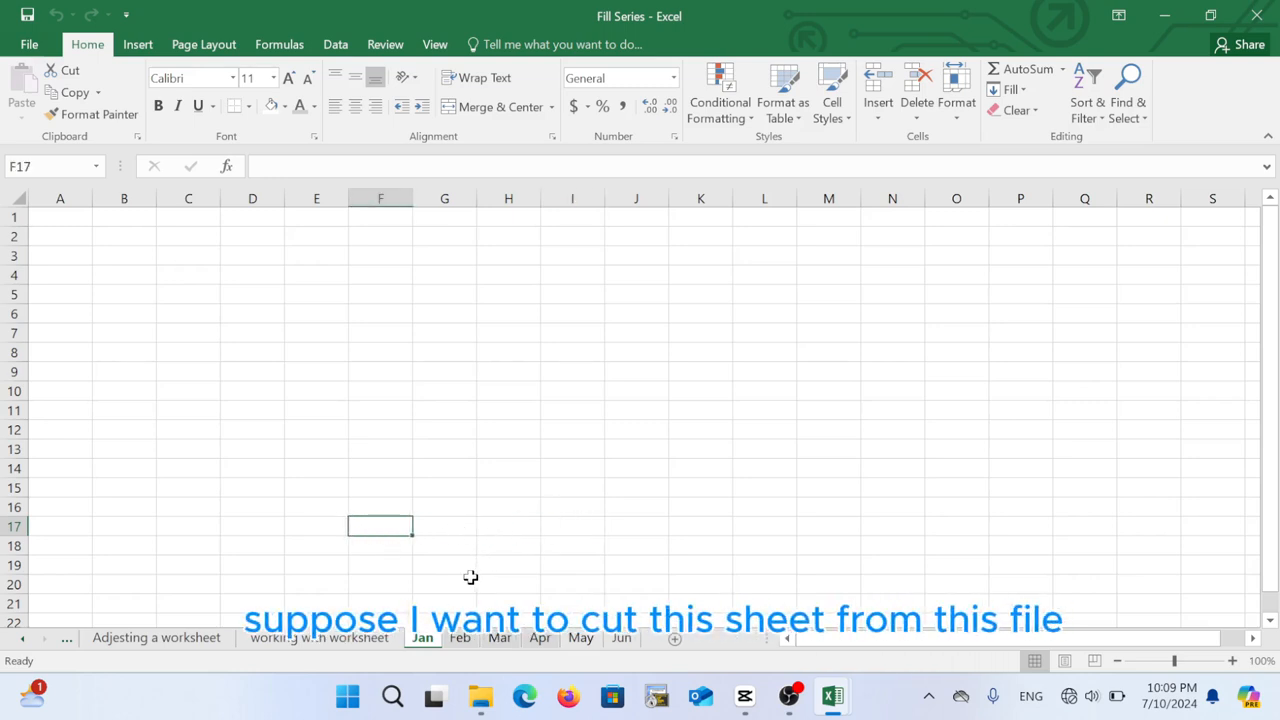
{"action": "right_click", "coordinate": [424, 645]}
{"action": "left_click", "coordinate": [534, 480]}
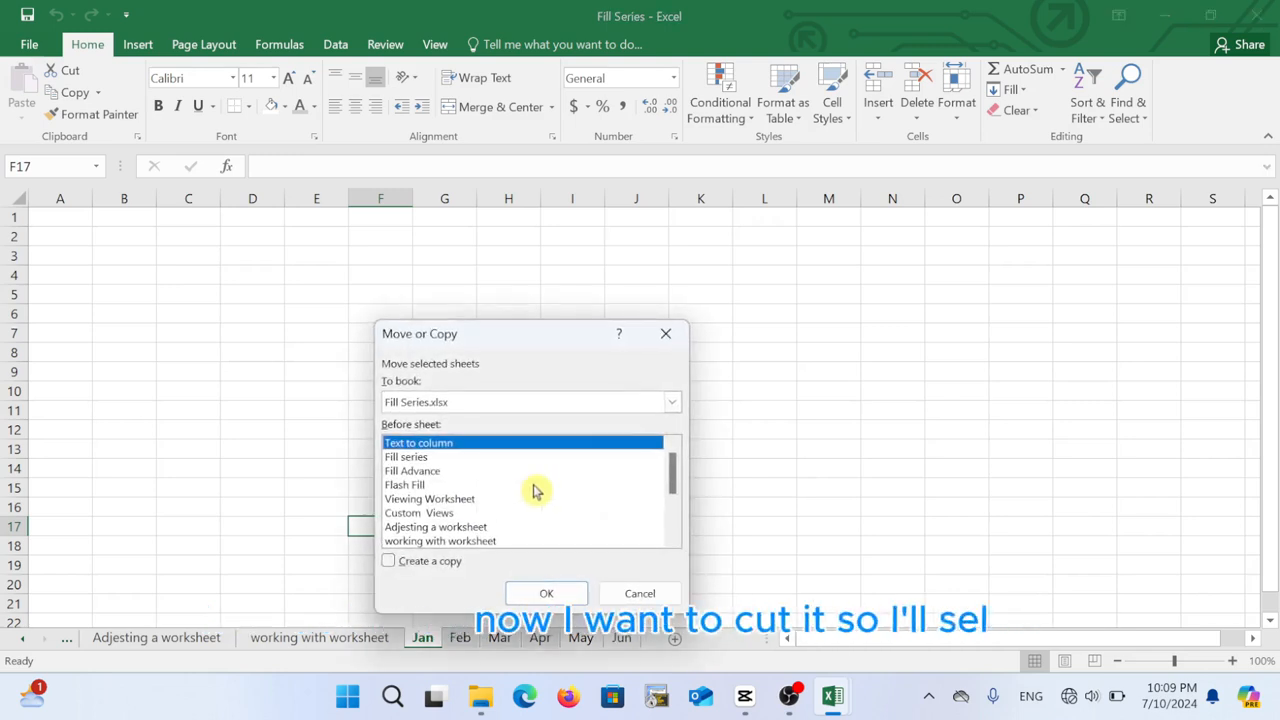
{"action": "left_click", "coordinate": [448, 400]}
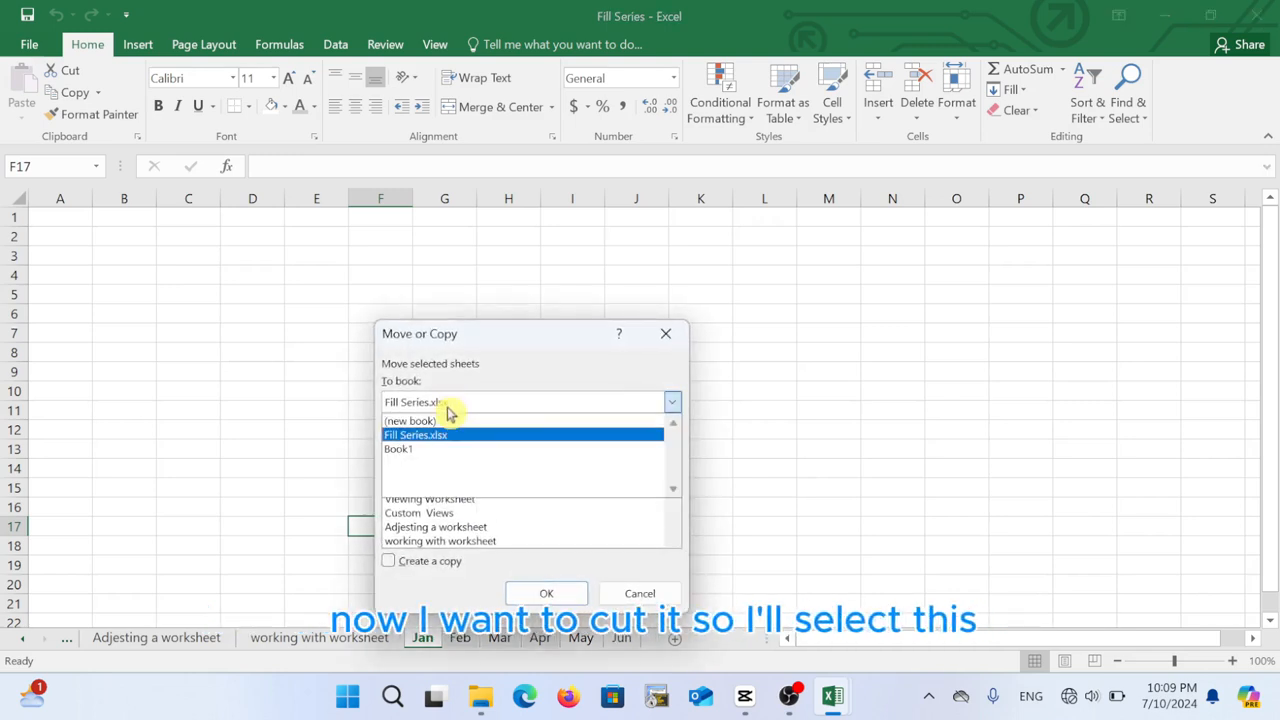
{"action": "left_click", "coordinate": [434, 419]}
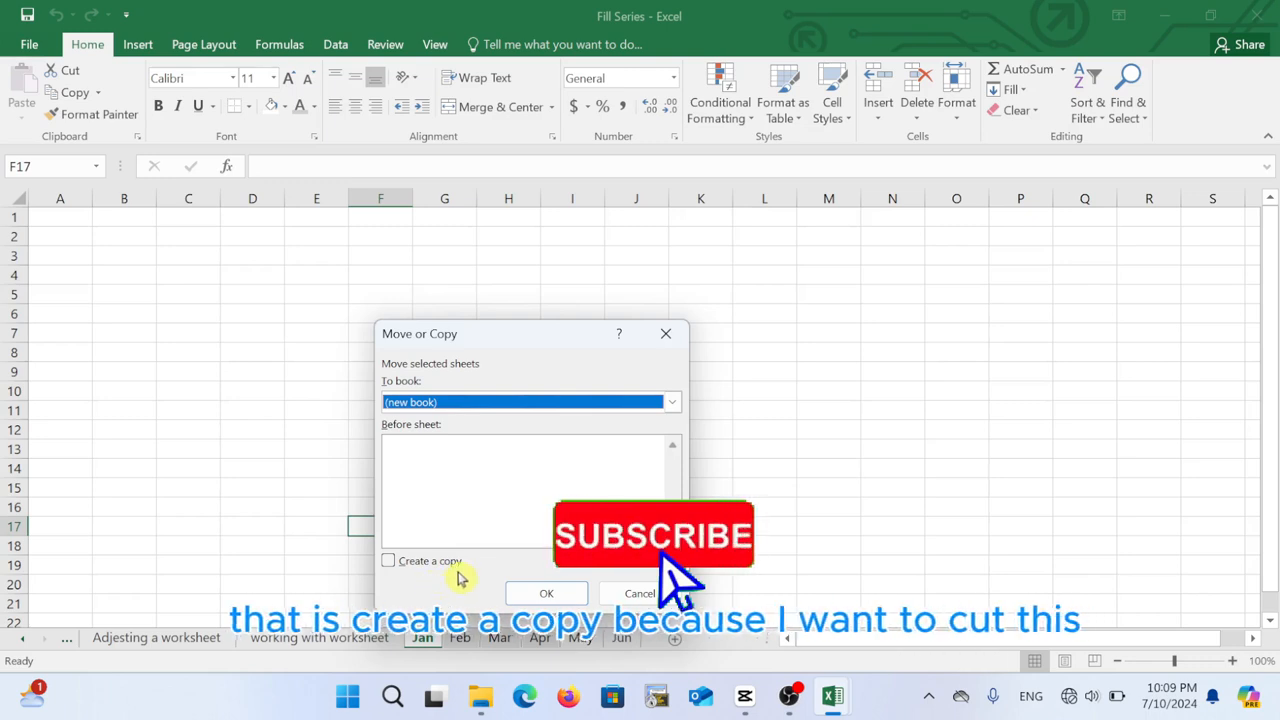
{"action": "left_click", "coordinate": [546, 593]}
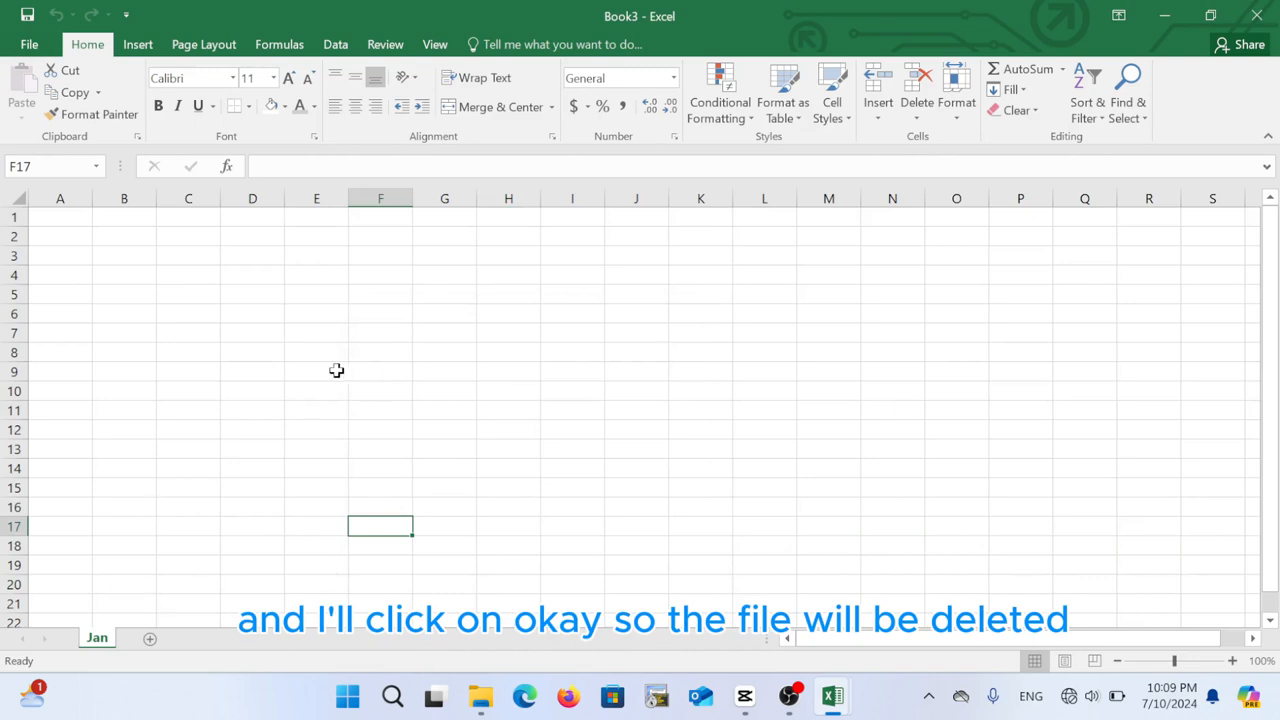
{"action": "left_click", "coordinate": [1166, 16]}
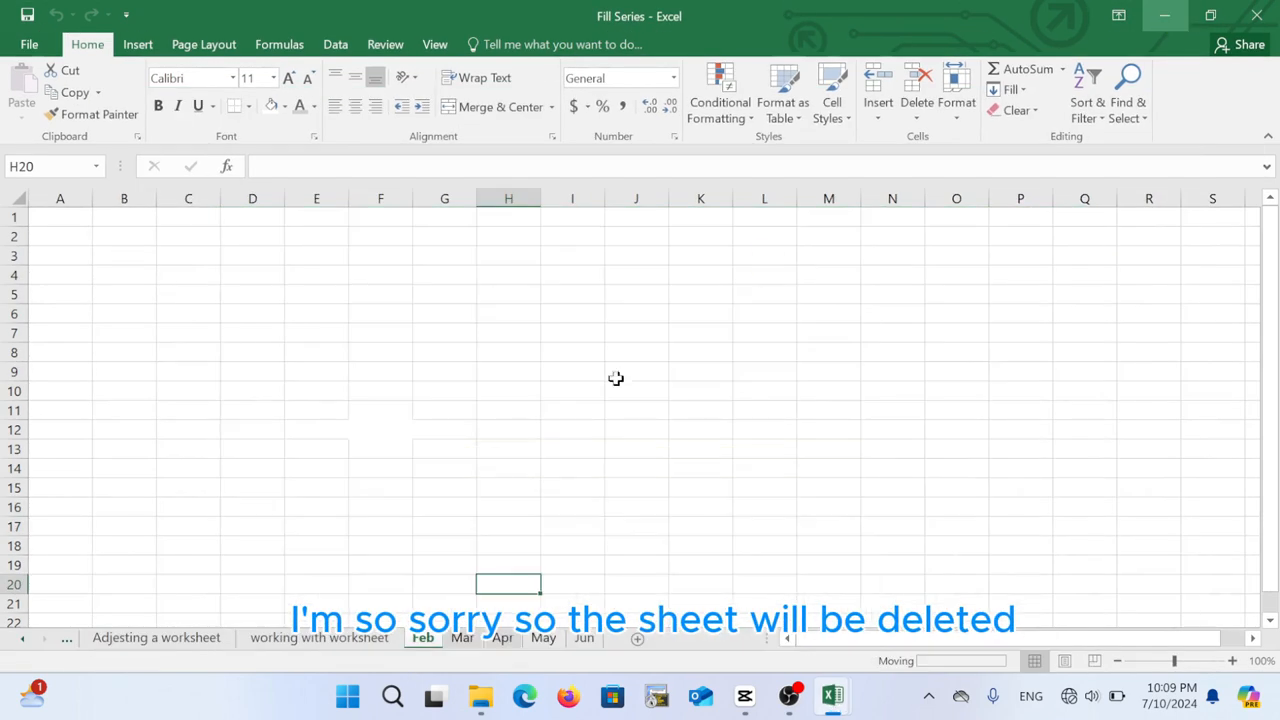
{"action": "left_click", "coordinate": [425, 564]}
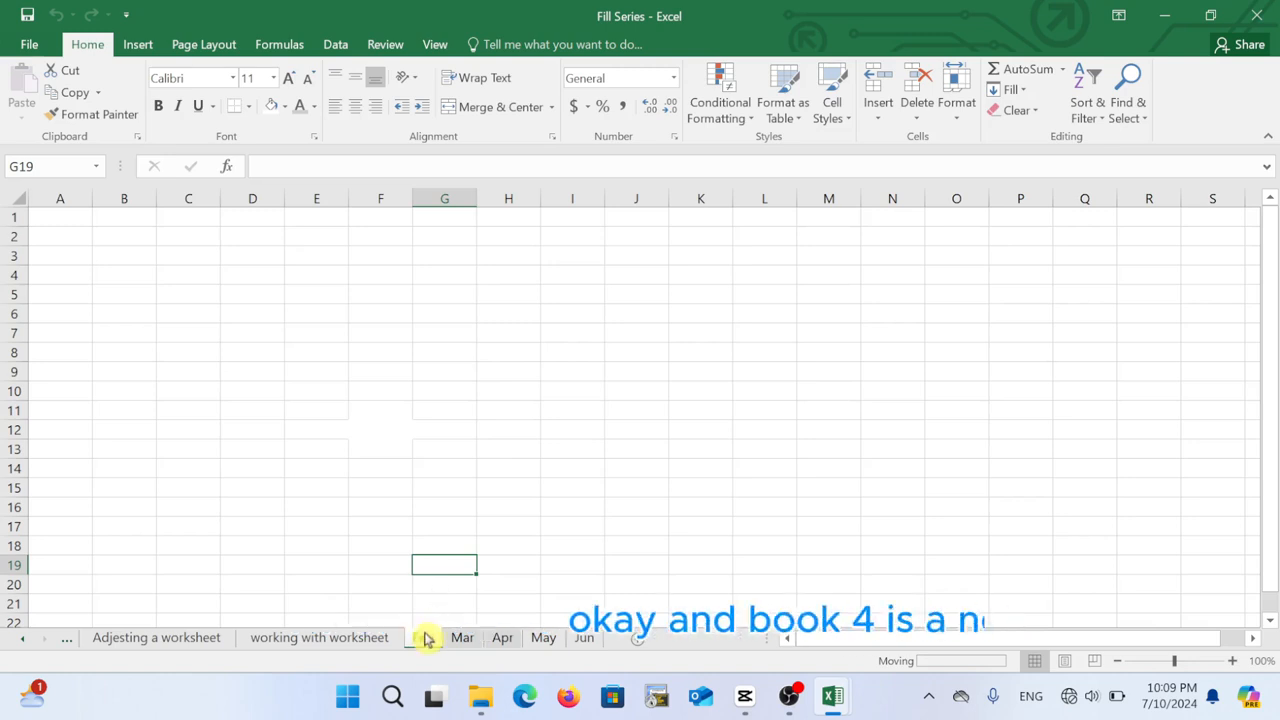
{"action": "mouse_move", "coordinate": [845, 685]}
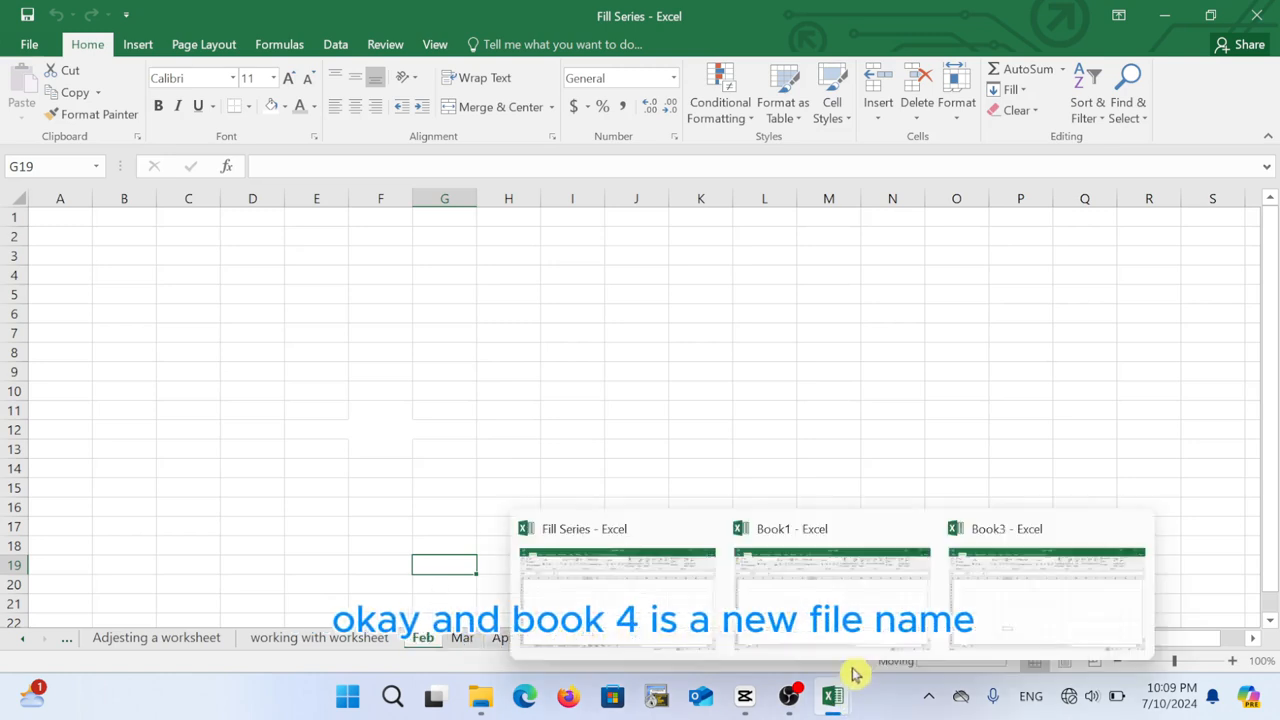
{"action": "left_click", "coordinate": [252, 528]}
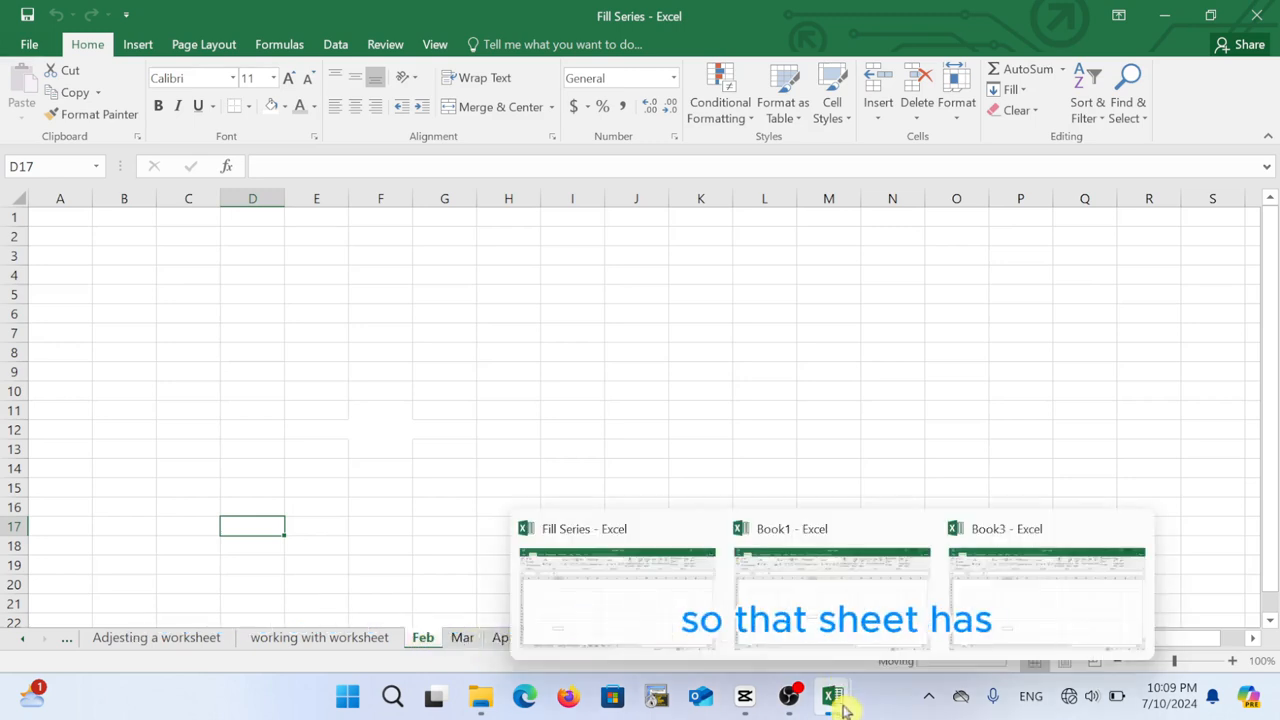
{"action": "left_click", "coordinate": [1022, 620]}
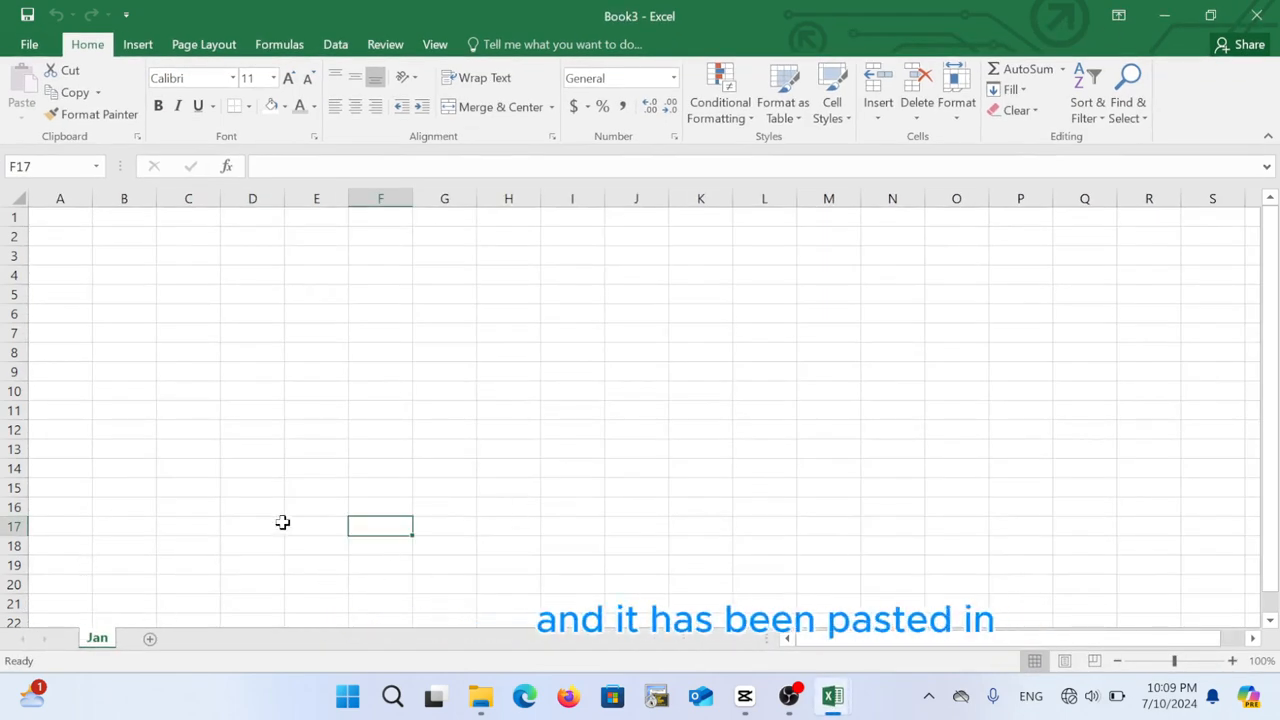
{"action": "left_click", "coordinate": [1164, 16]}
{"action": "left_click", "coordinate": [447, 489]}
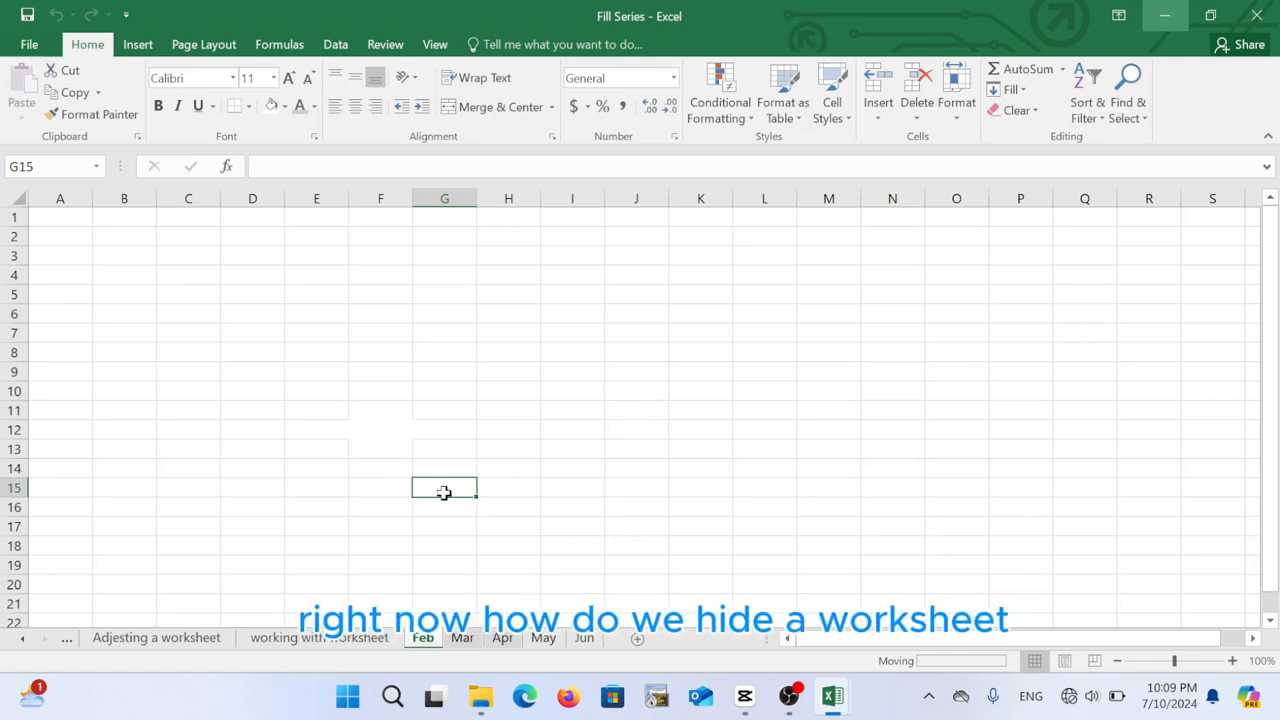
{"action": "right_click", "coordinate": [422, 640]}
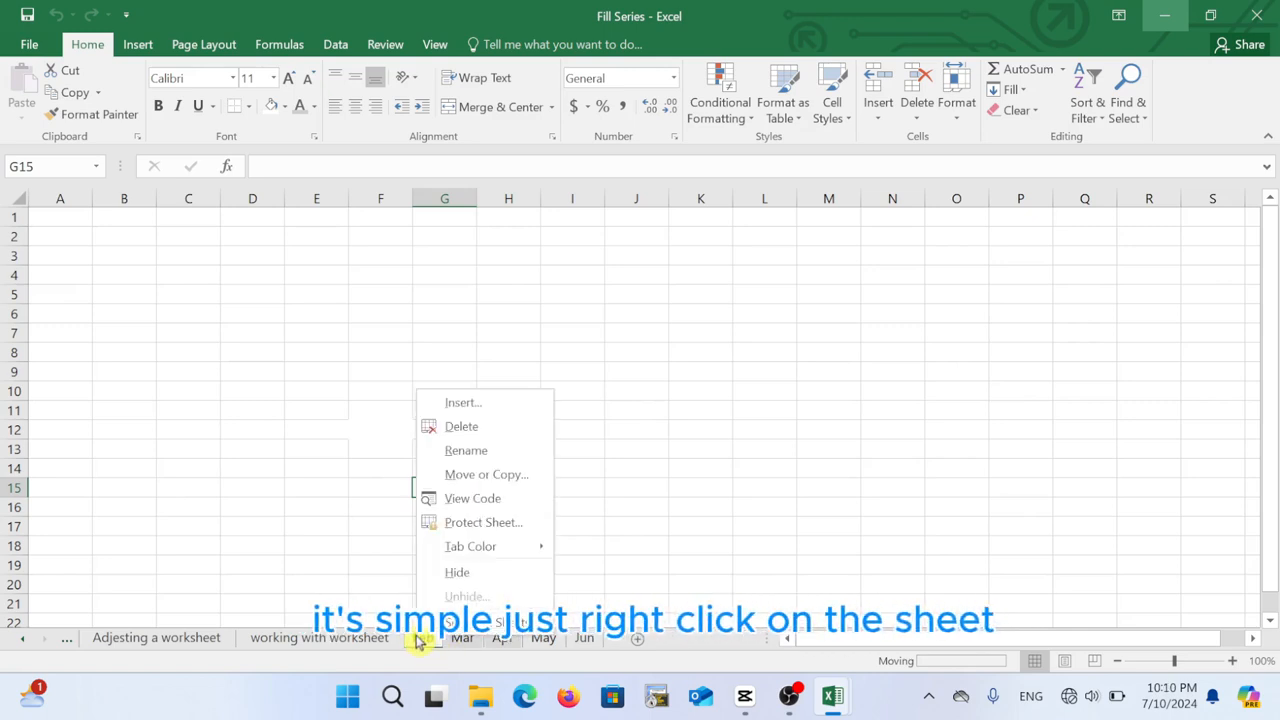
{"action": "left_click", "coordinate": [500, 573]}
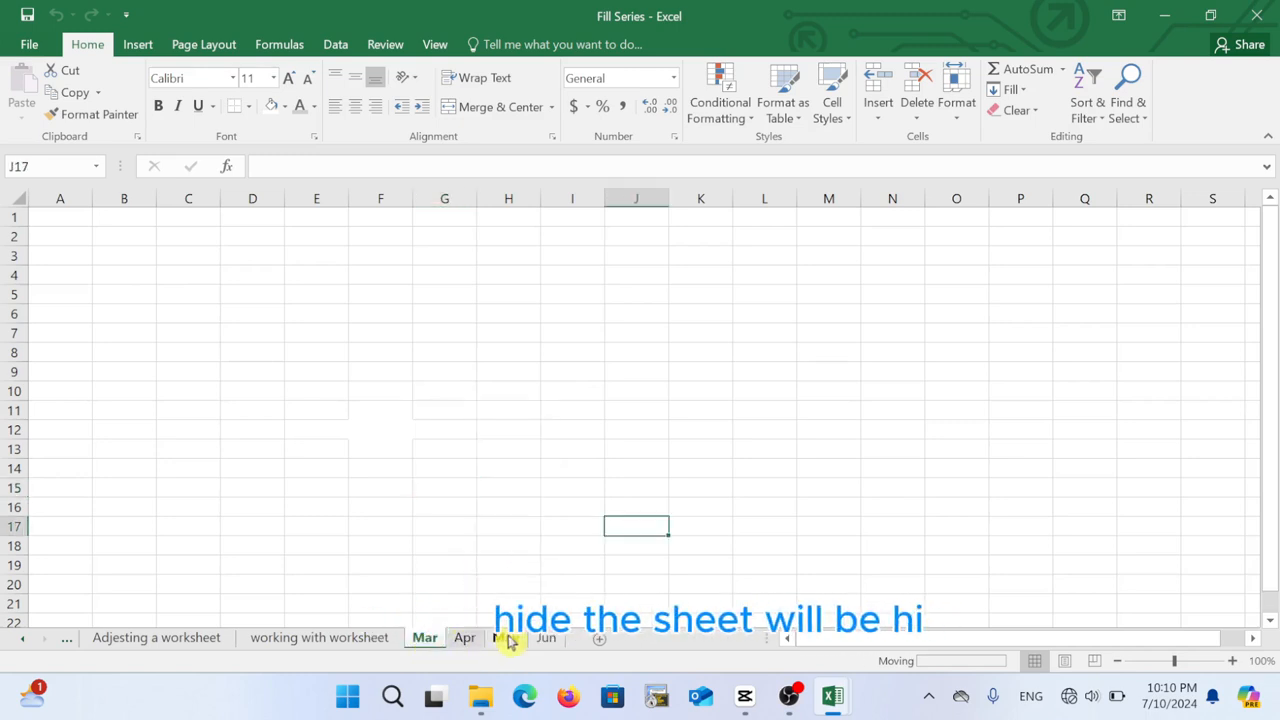
{"action": "right_click", "coordinate": [425, 642]}
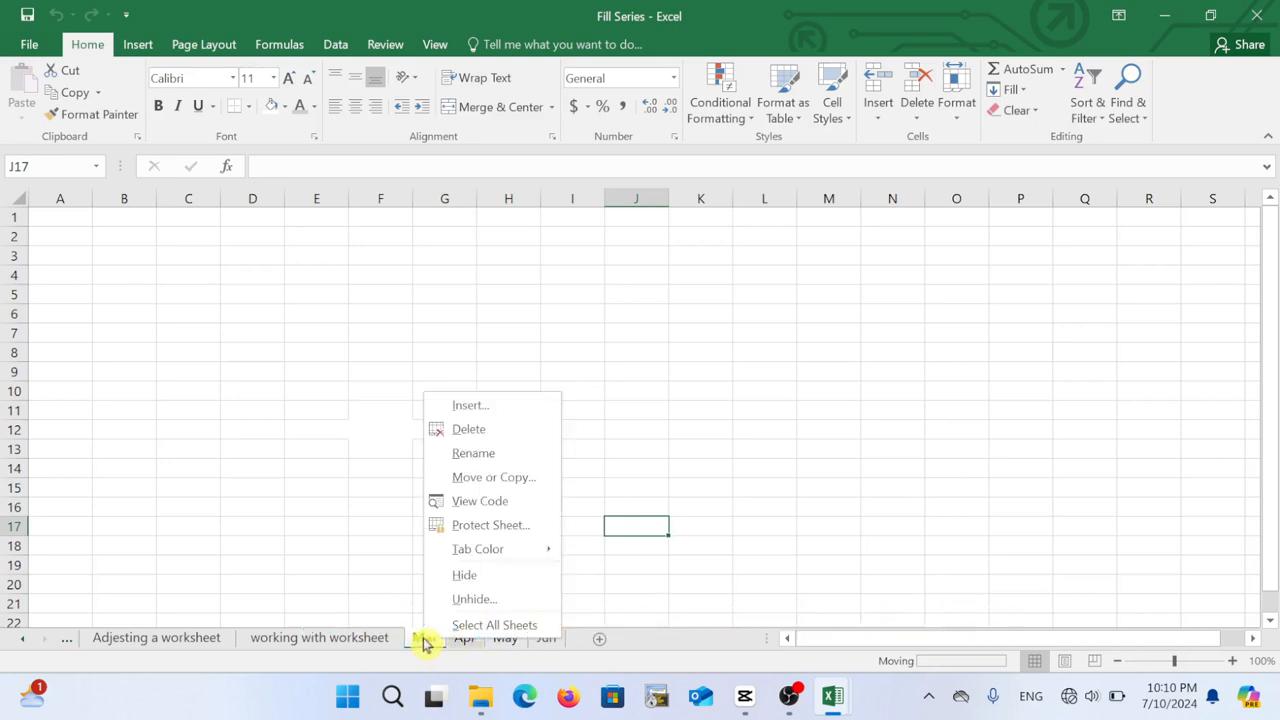
{"action": "left_click", "coordinate": [477, 601]}
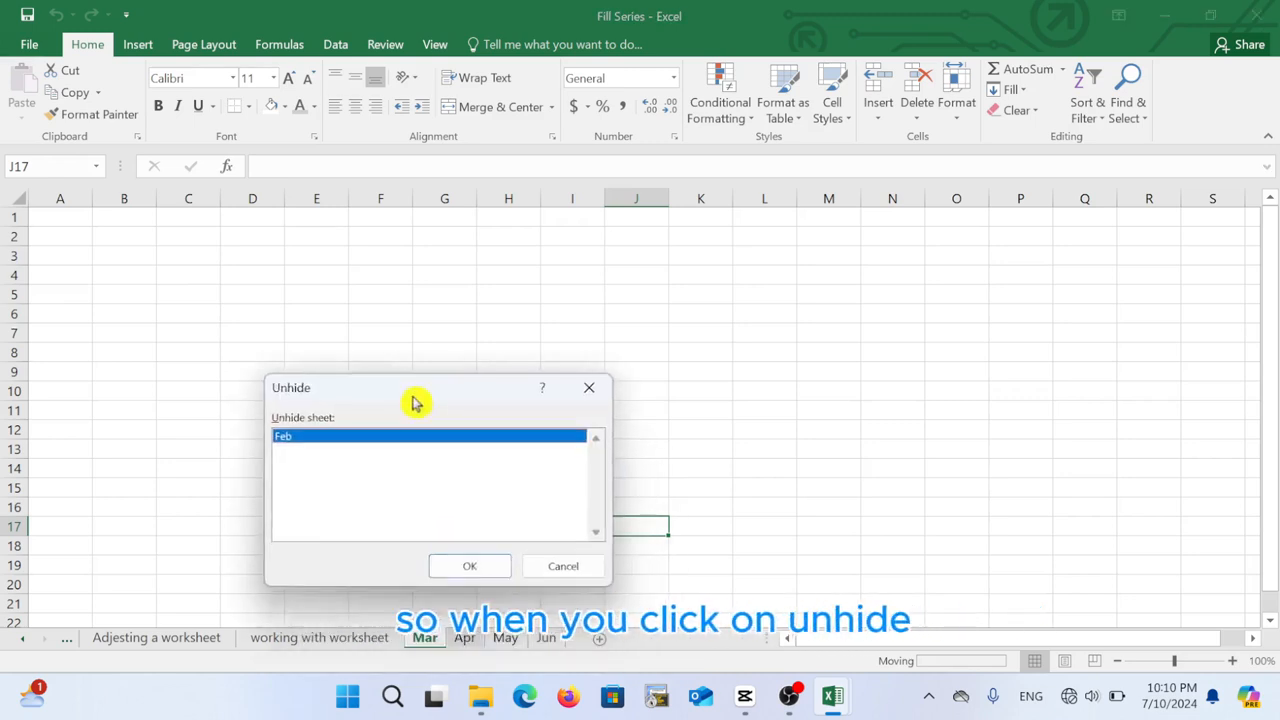
{"action": "left_click_drag", "start_coordinate": [416, 402], "coordinate": [372, 287]}
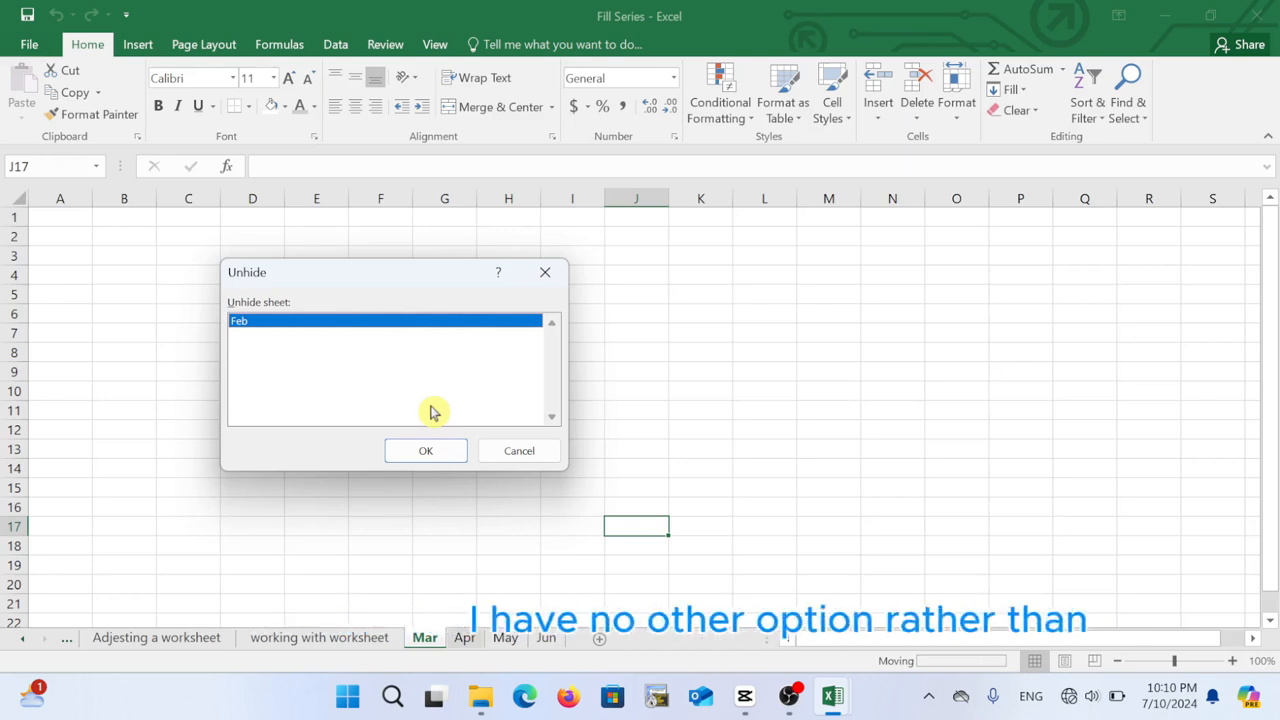
{"action": "left_click", "coordinate": [429, 451]}
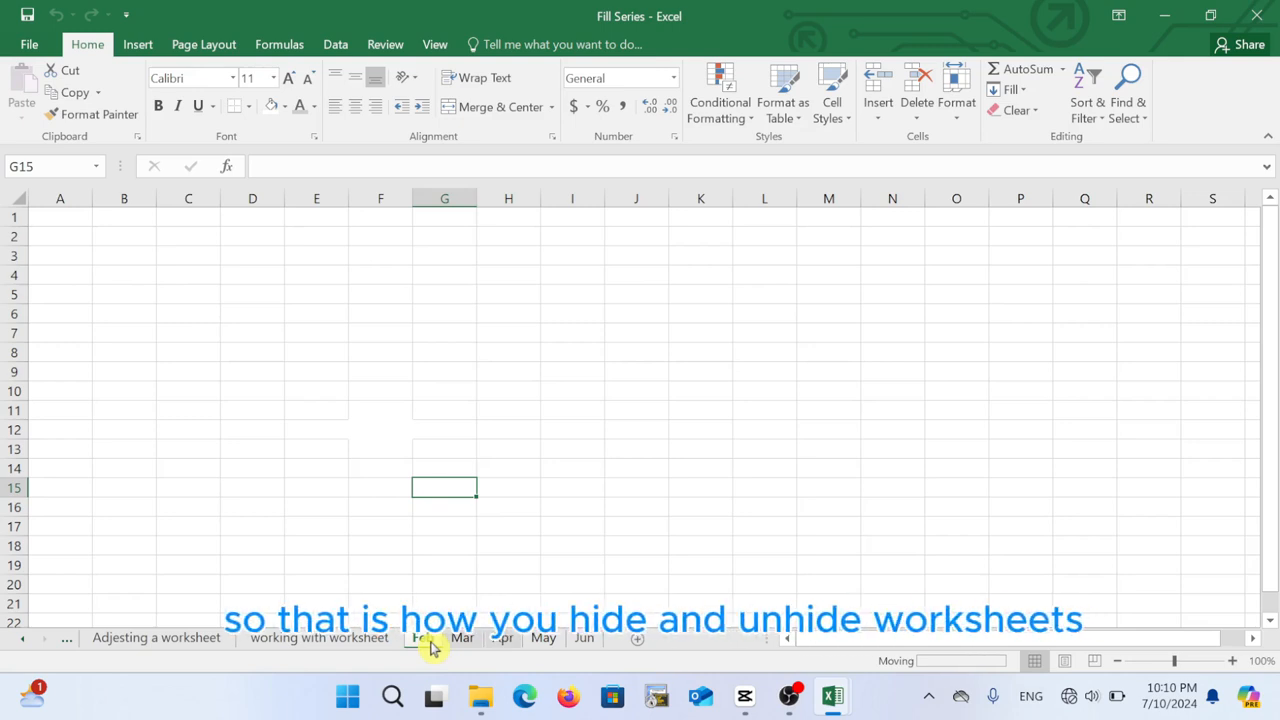
{"action": "left_click", "coordinate": [355, 544]}
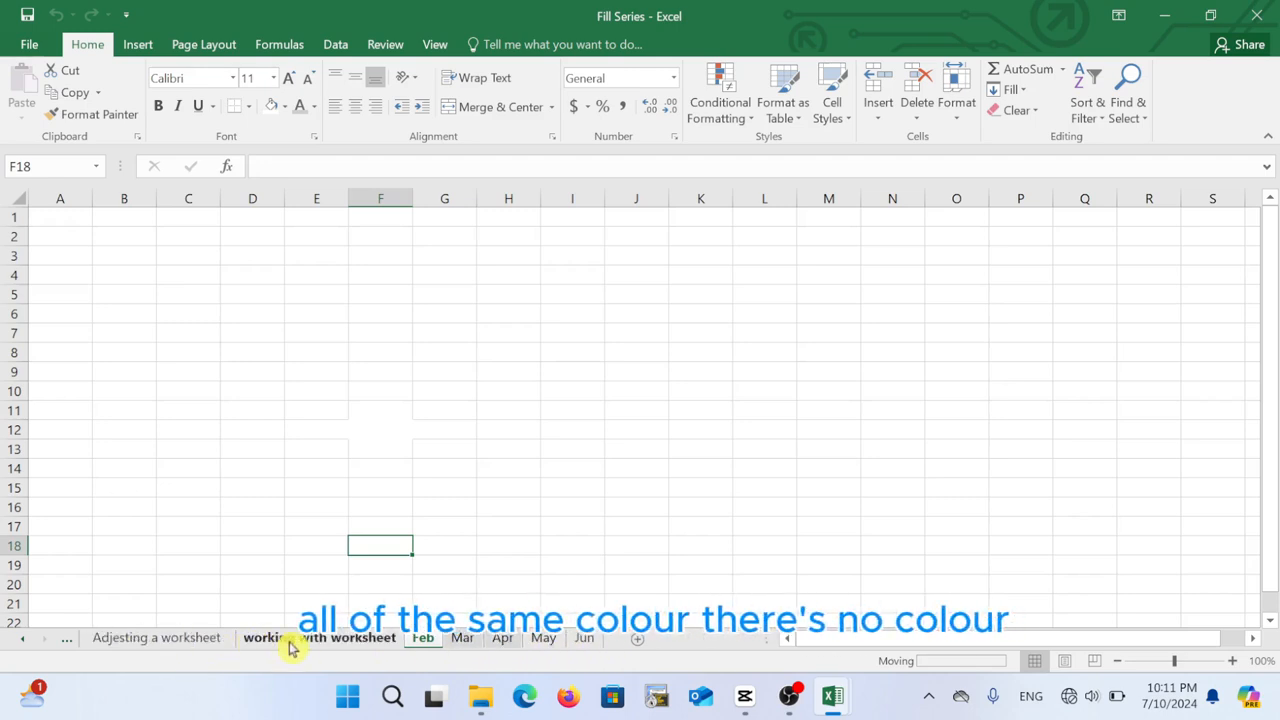
Colour the sheet tabs: Feb yellow, Mar red and Apr blue
{"action": "right_click", "coordinate": [424, 644]}
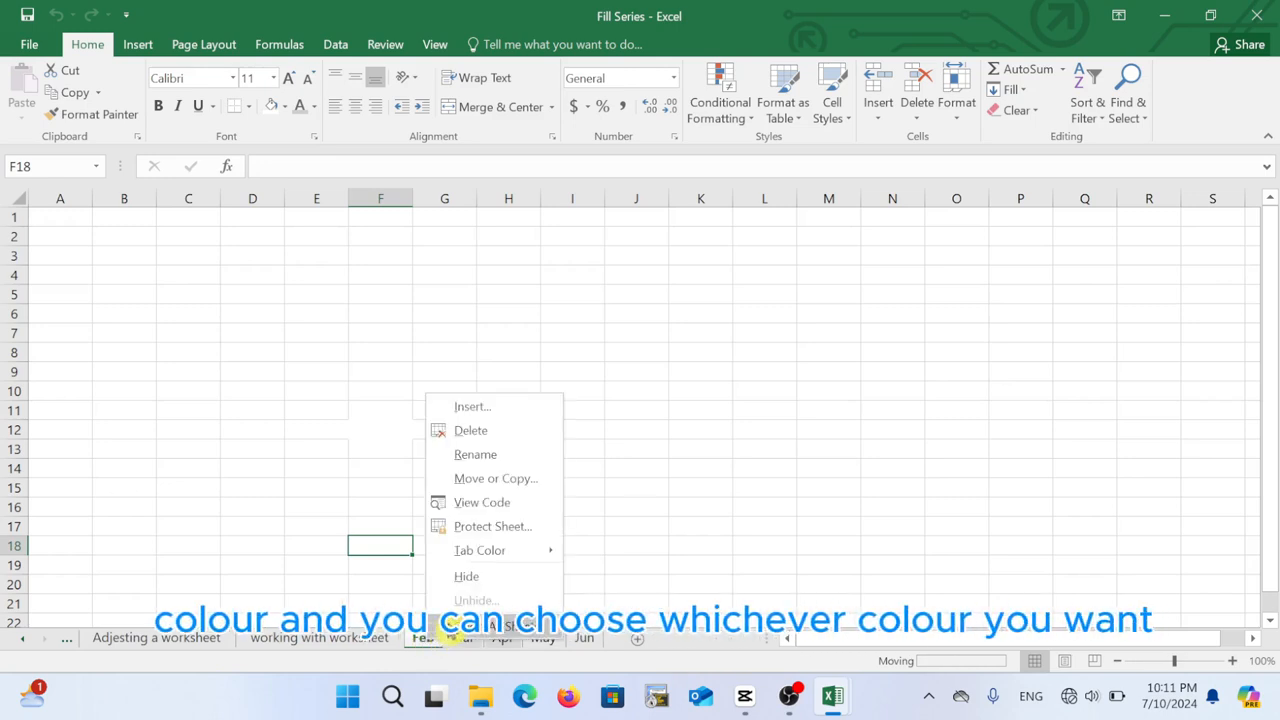
{"action": "mouse_move", "coordinate": [543, 557]}
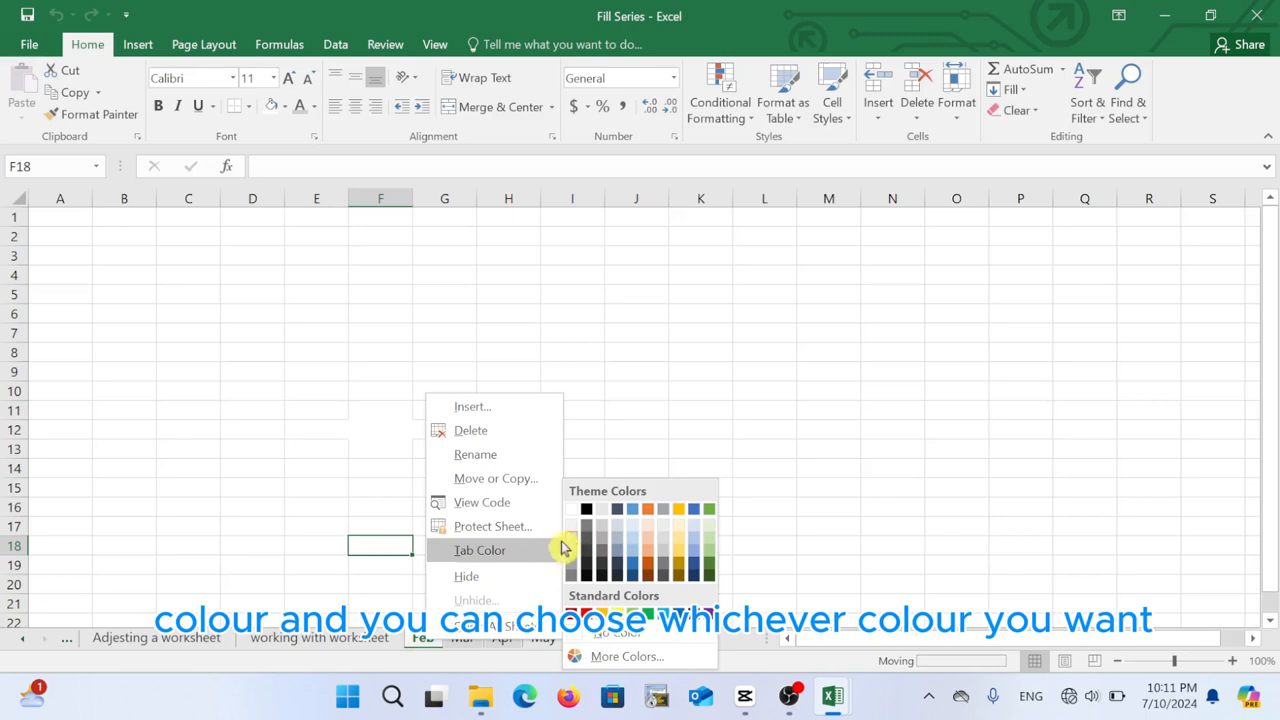
{"action": "left_click", "coordinate": [619, 612]}
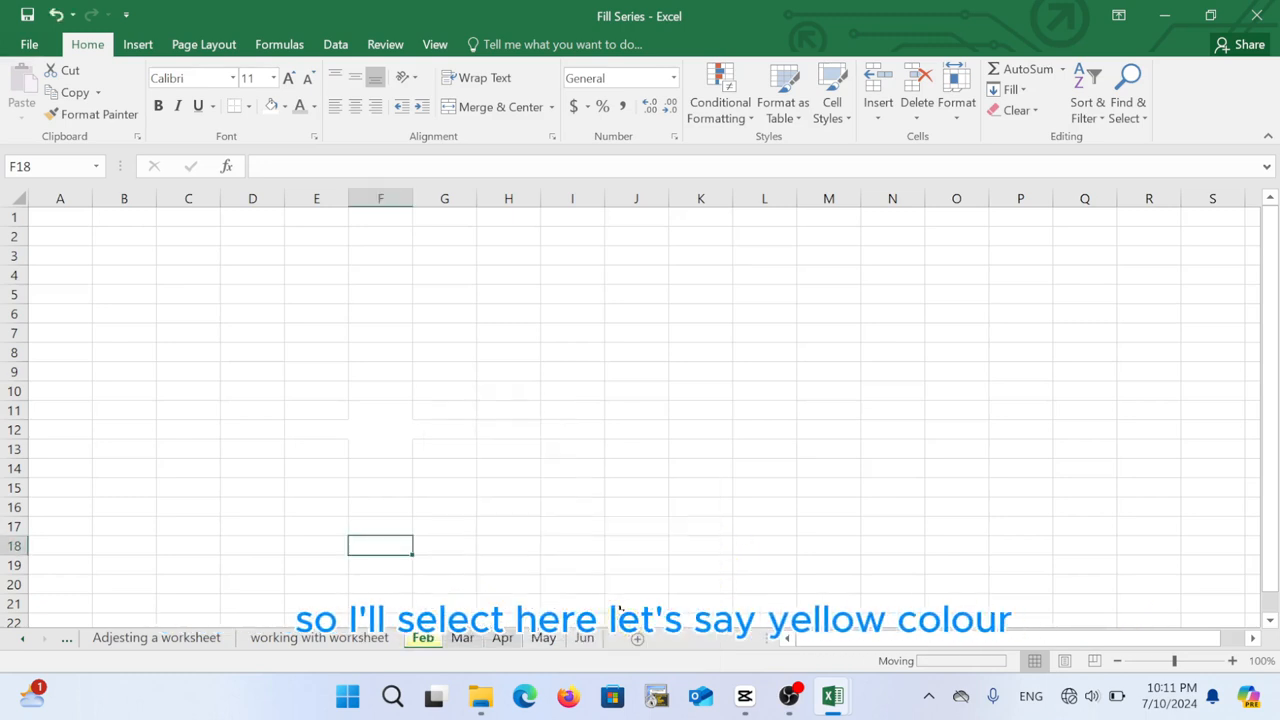
{"action": "left_click", "coordinate": [460, 640]}
{"action": "right_click", "coordinate": [462, 640]}
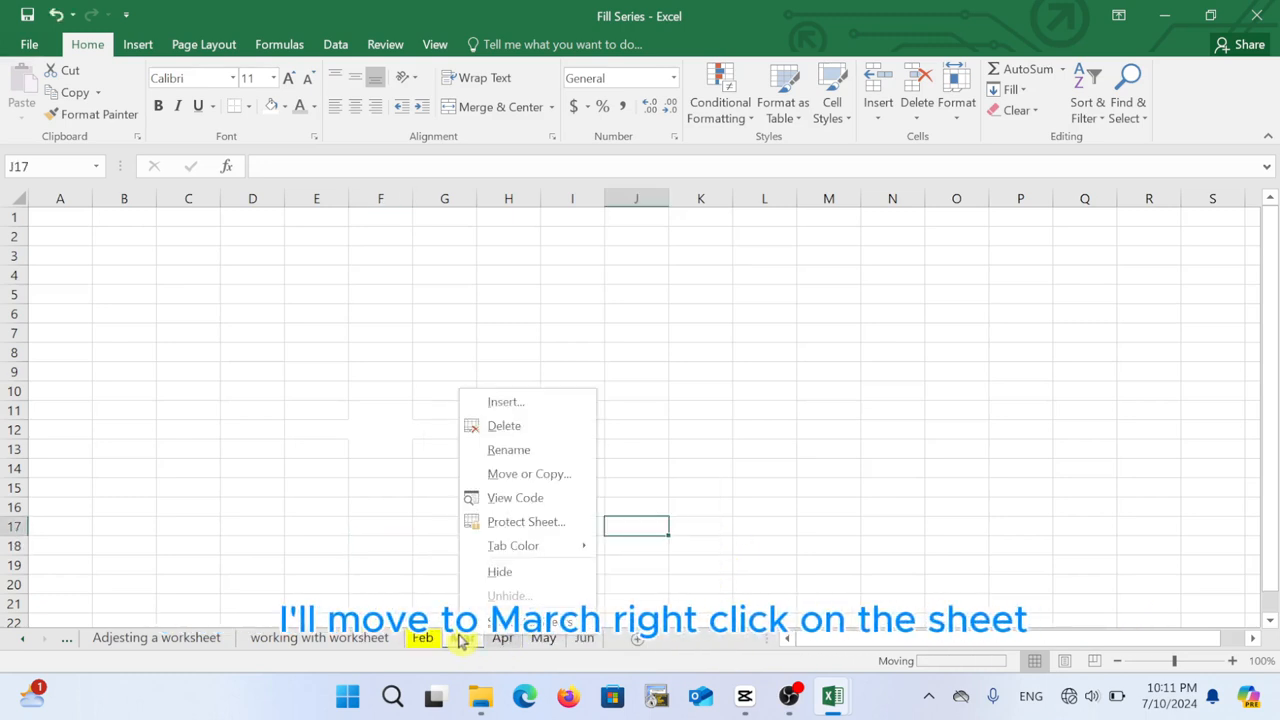
{"action": "mouse_move", "coordinate": [575, 550]}
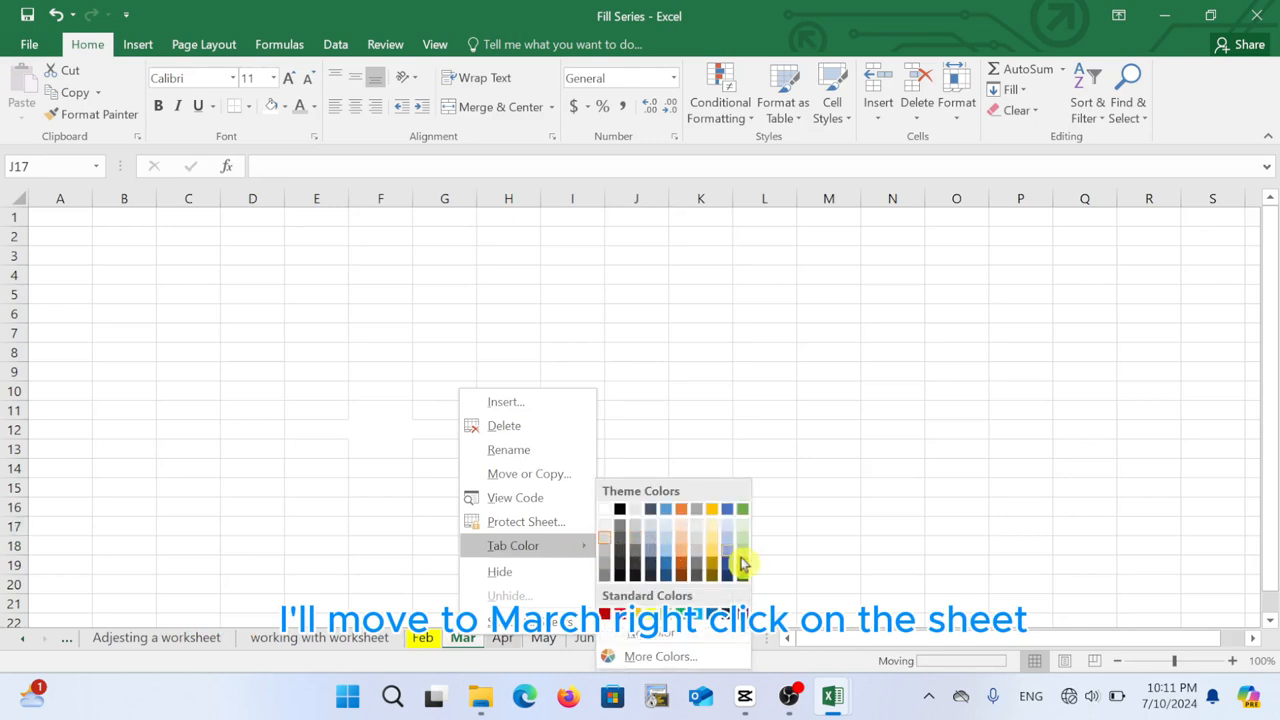
{"action": "left_click", "coordinate": [619, 613]}
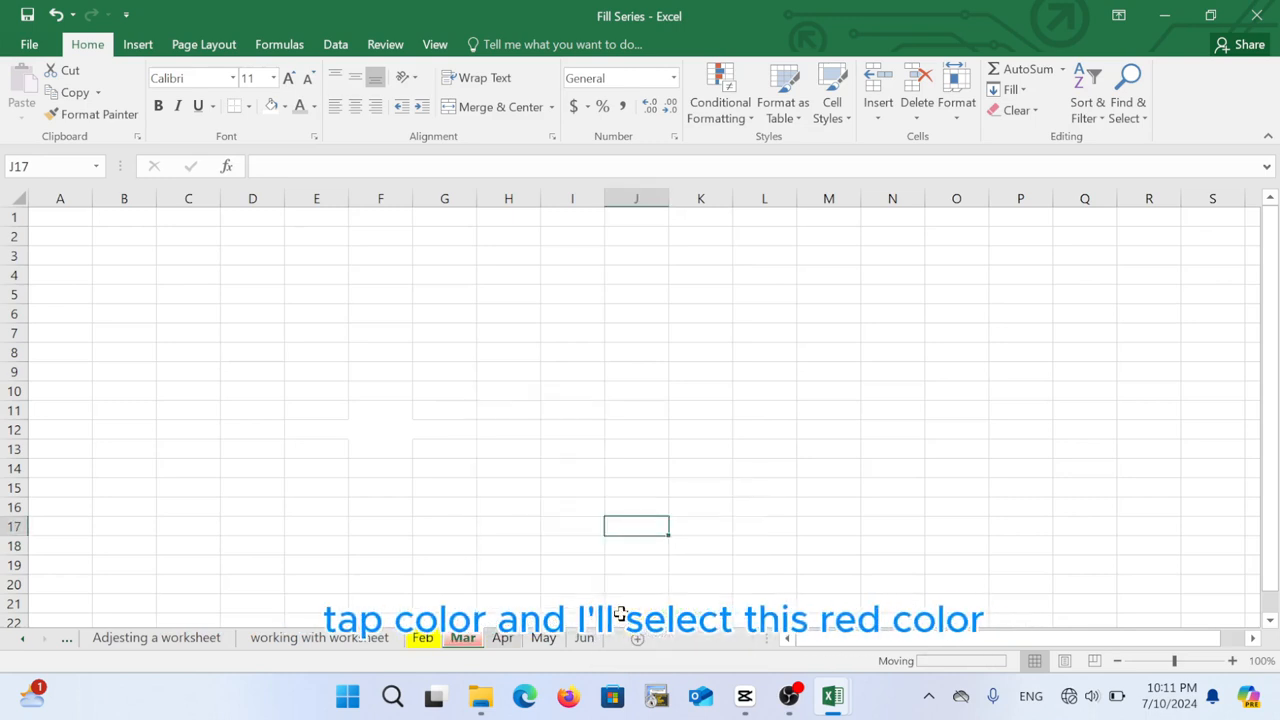
{"action": "left_click", "coordinate": [505, 642]}
{"action": "right_click", "coordinate": [505, 645]}
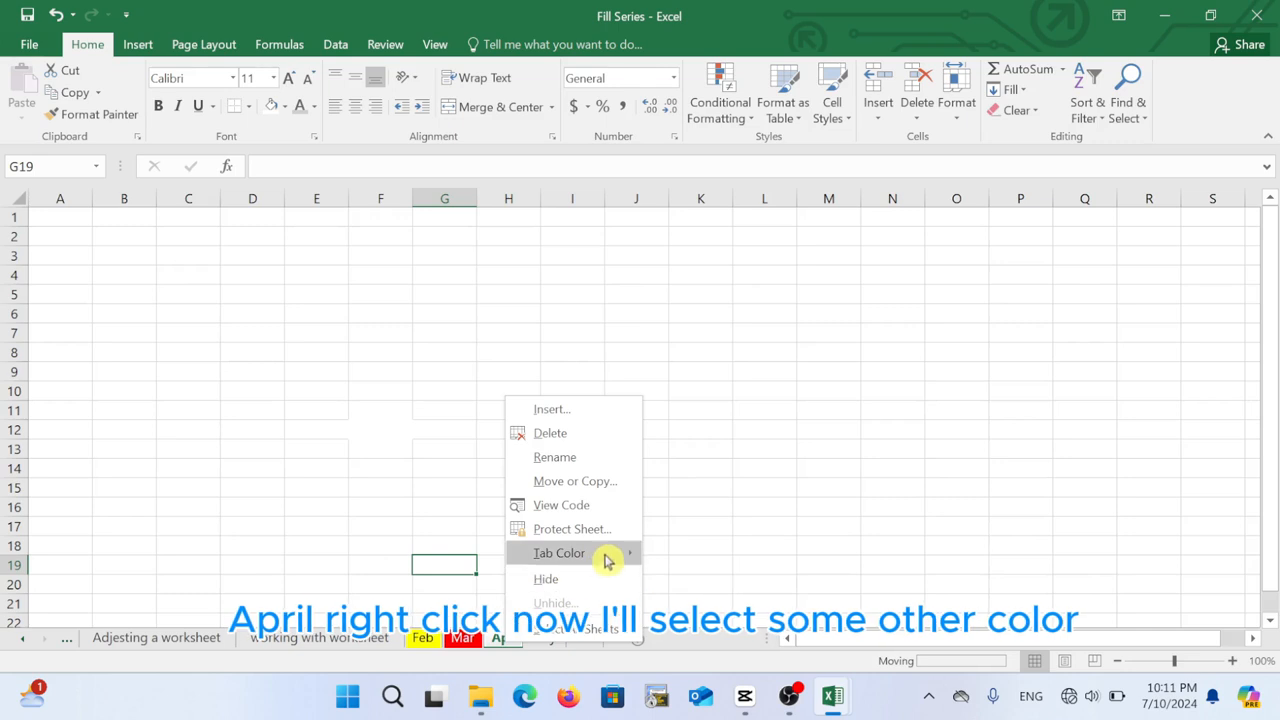
{"action": "mouse_move", "coordinate": [608, 562]}
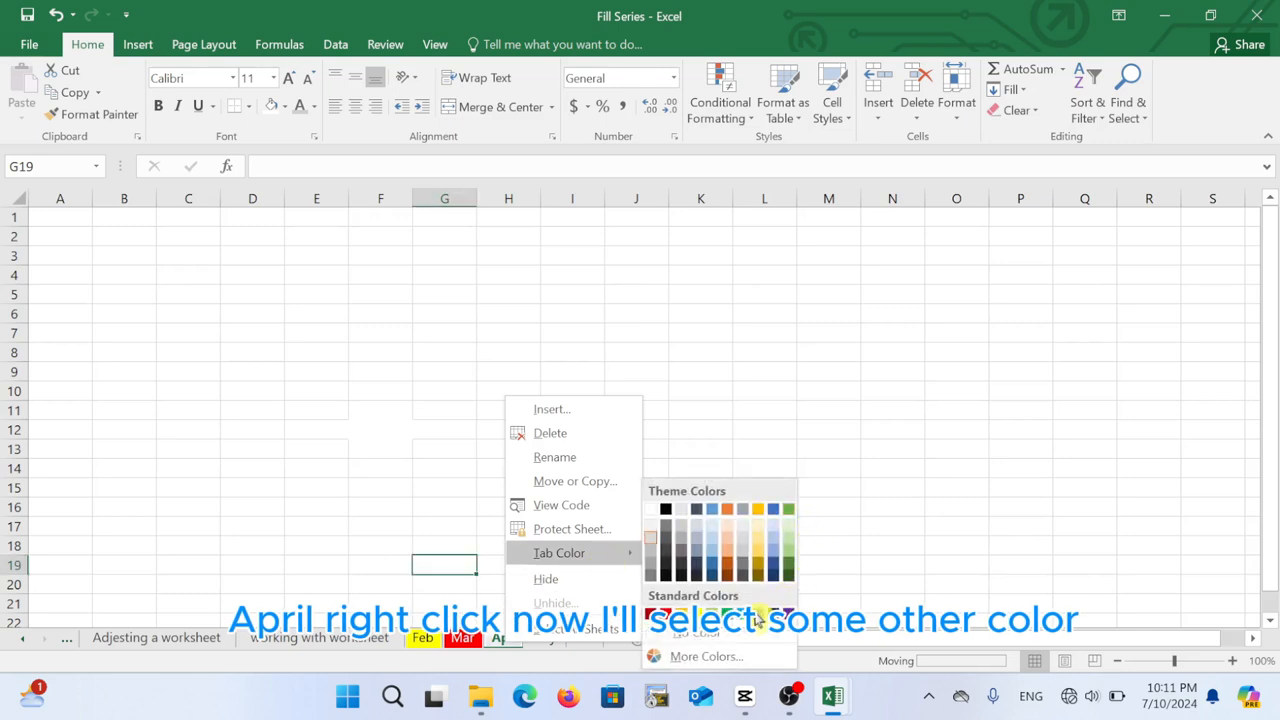
{"action": "left_click", "coordinate": [757, 620]}
{"action": "left_click", "coordinate": [588, 566]}
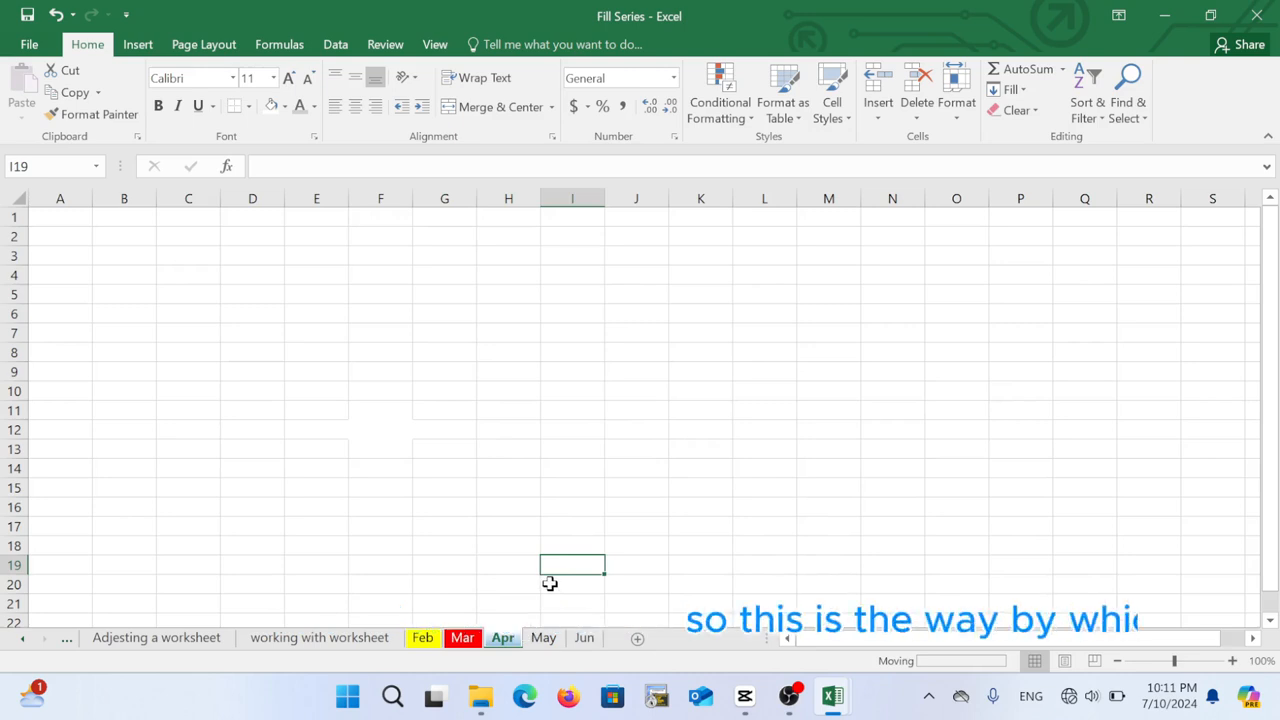
View the Feb, Mar and Apr sheets, ending on Apr with cell G18 selected
{"action": "left_click", "coordinate": [423, 638]}
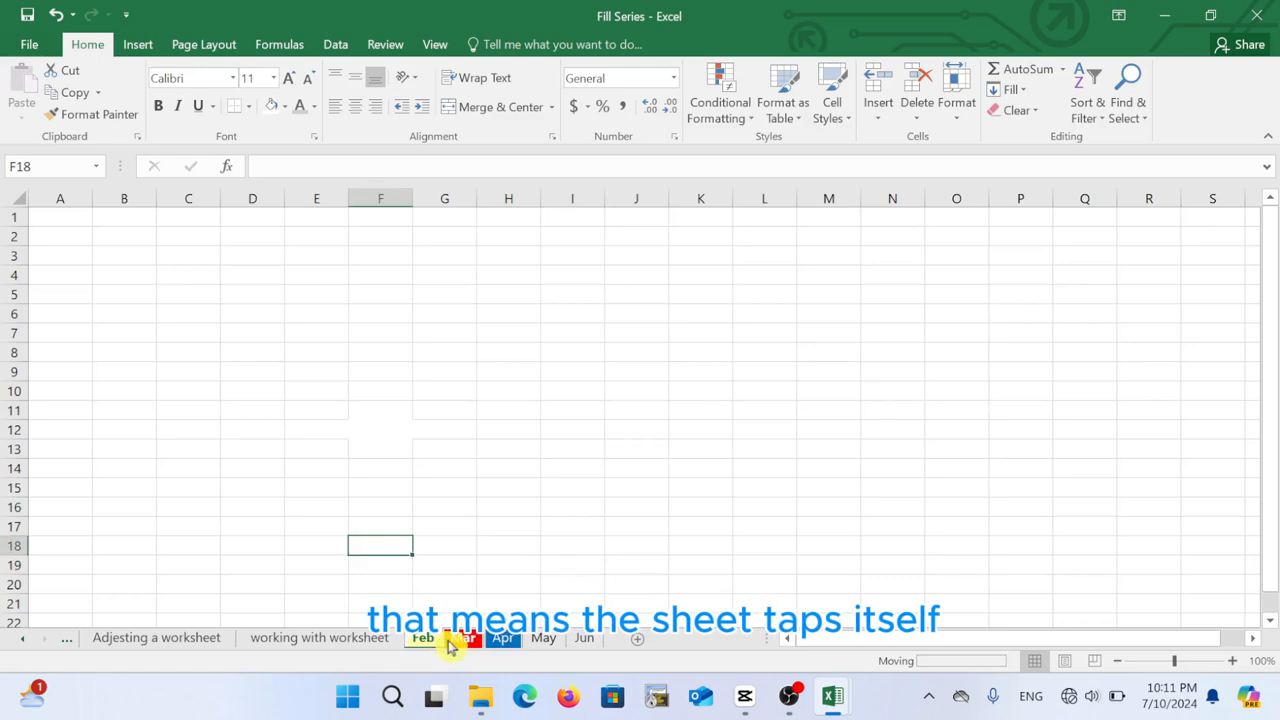
{"action": "left_click", "coordinate": [455, 640]}
{"action": "left_click", "coordinate": [500, 640]}
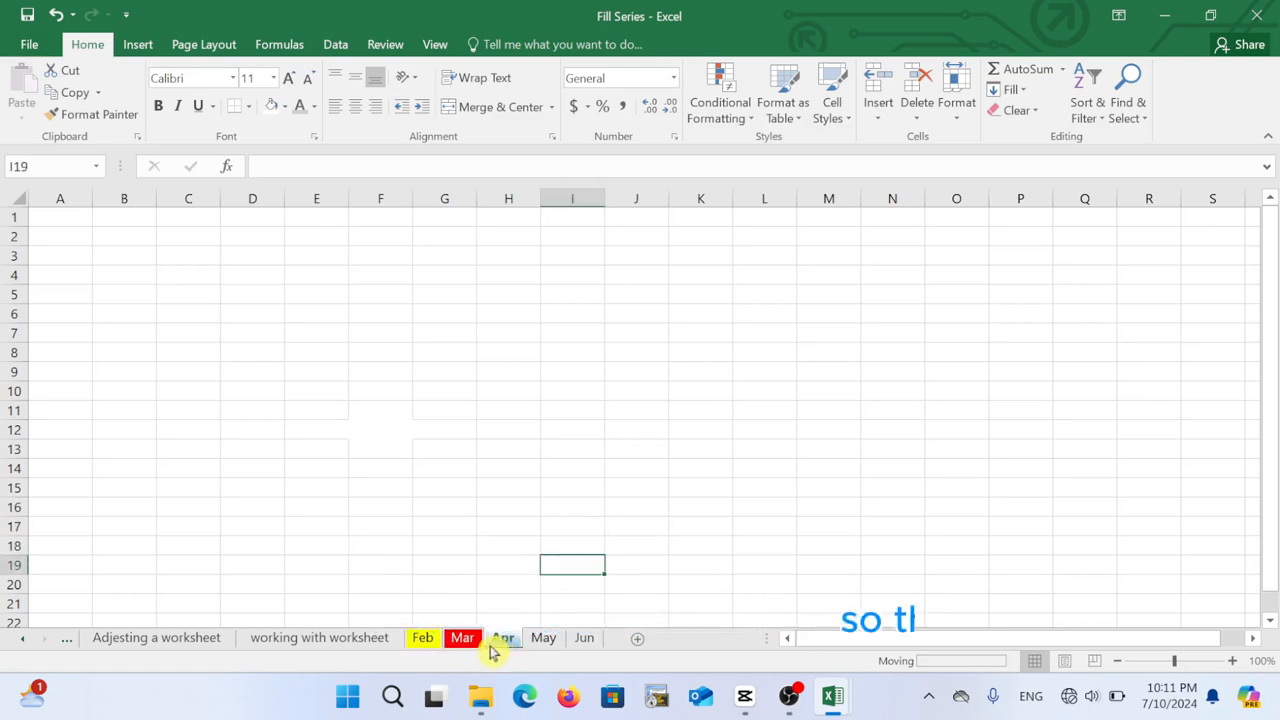
{"action": "left_click", "coordinate": [436, 542]}
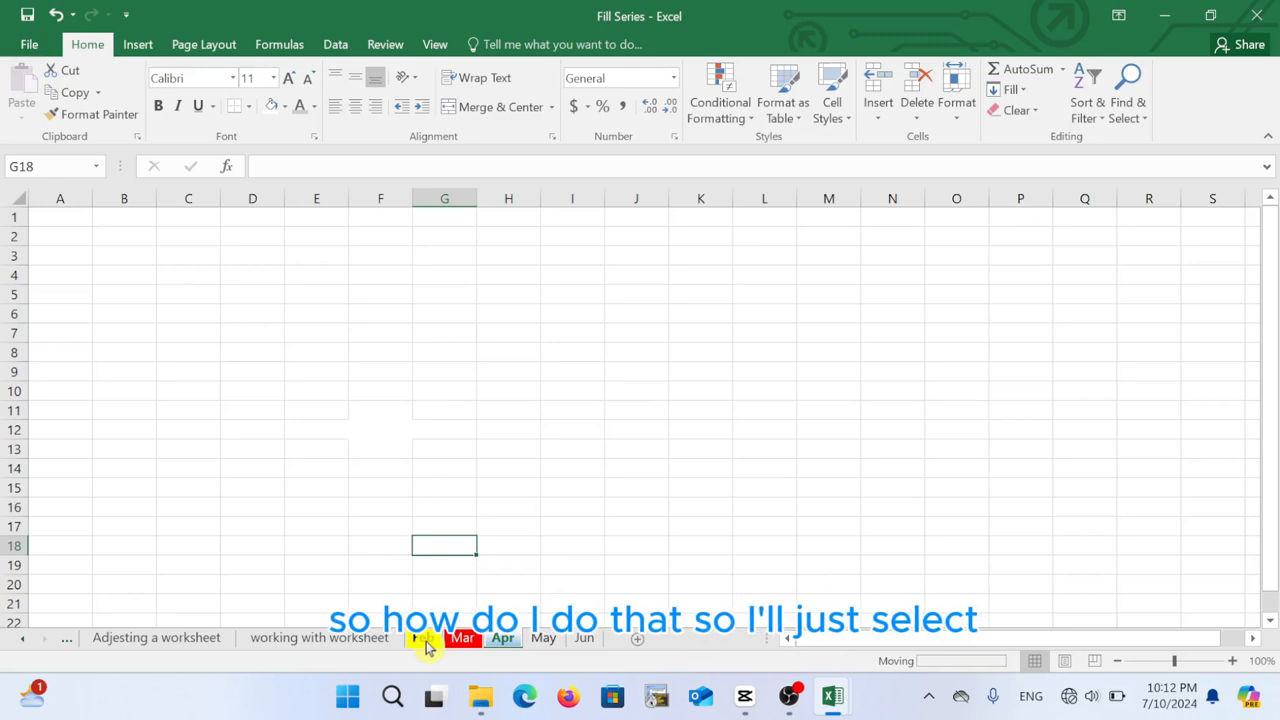
Group the Feb, Mar, Apr, May and Jun sheets together
{"action": "key", "text": "Left"}
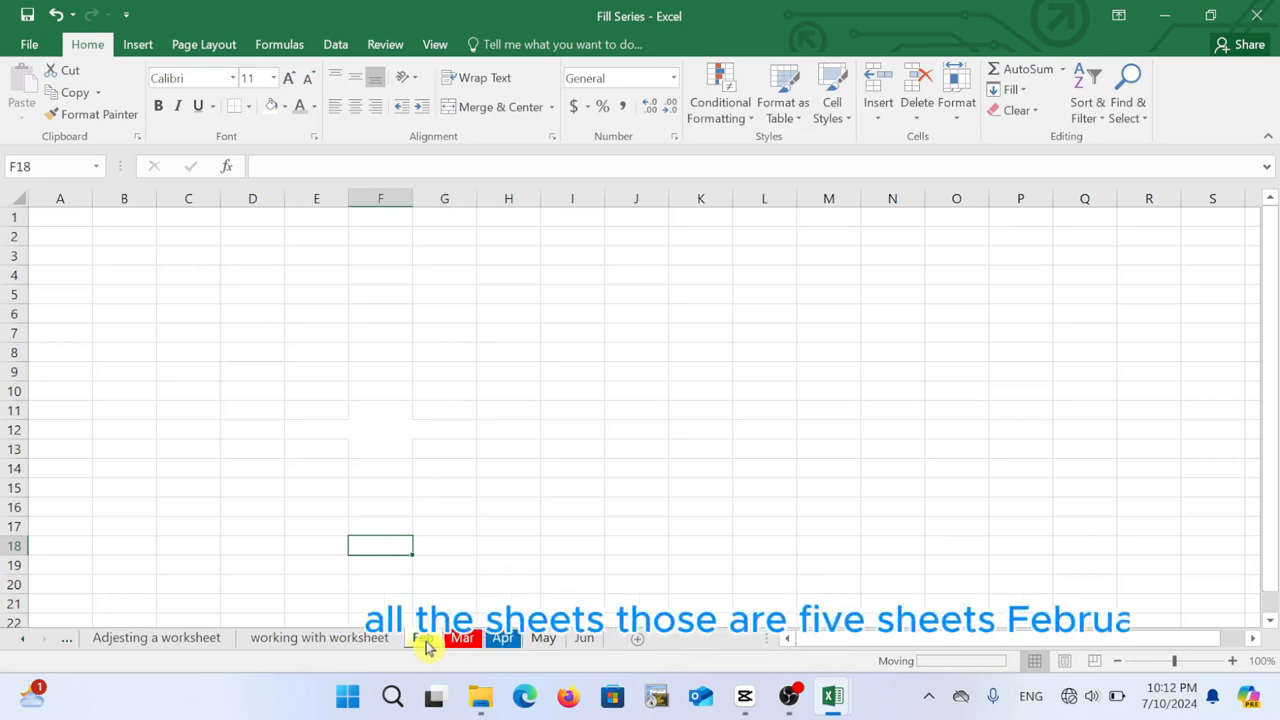
{"action": "left_click", "coordinate": [468, 640], "text": "ctrl"}
{"action": "left_click", "coordinate": [503, 642], "text": "ctrl"}
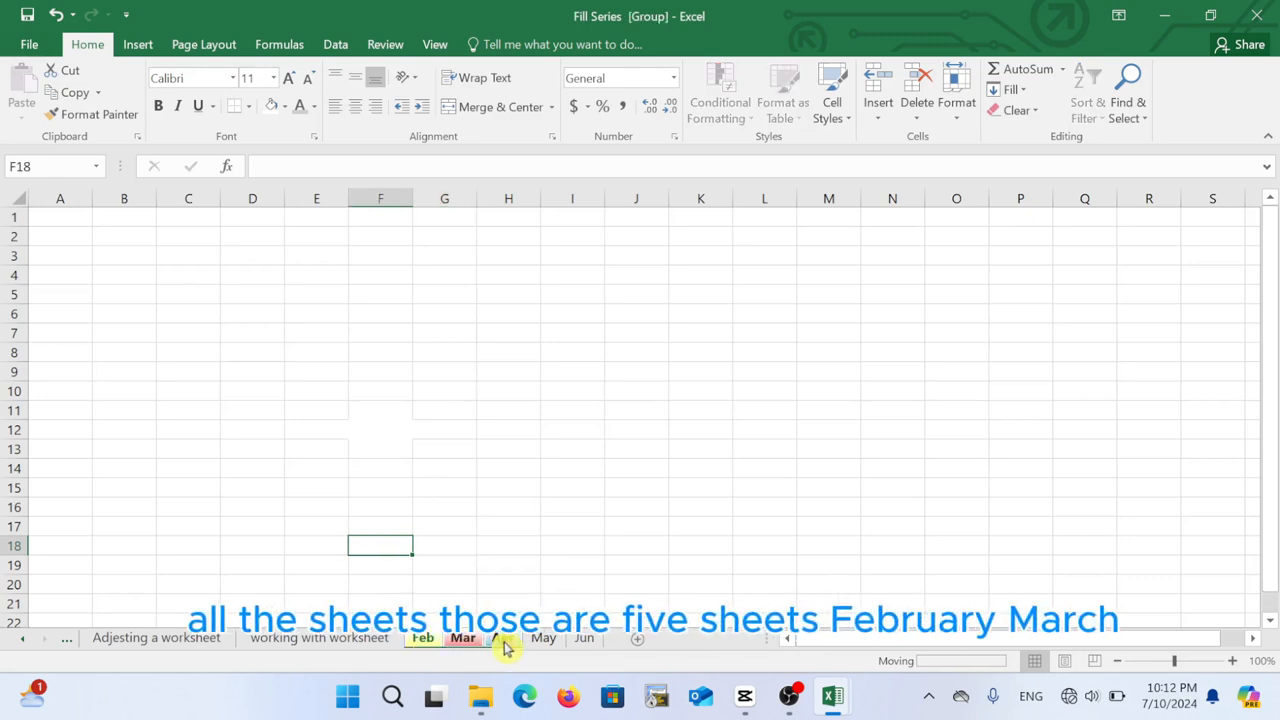
{"action": "left_click", "coordinate": [545, 643], "text": "ctrl"}
{"action": "left_click", "coordinate": [586, 645], "text": "ctrl"}
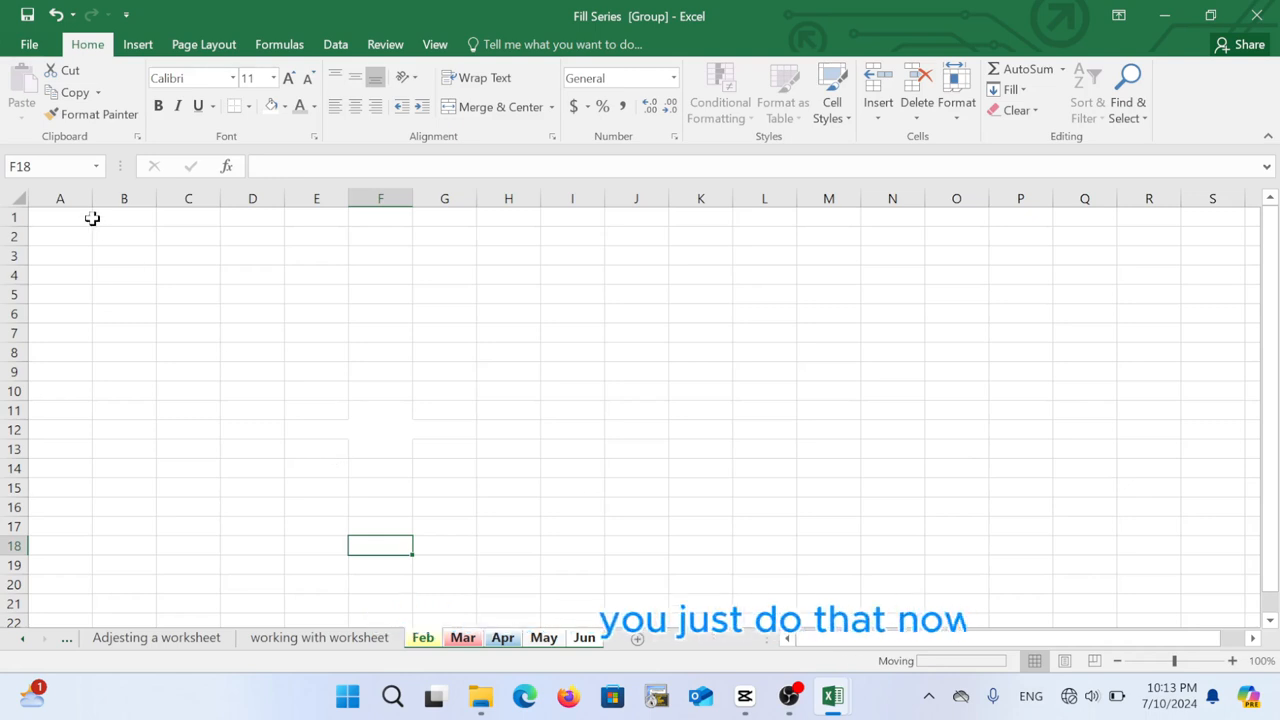
Fill A1:A10 yellow on the grouped sheets, then switch to the working with worksheet sheet
{"action": "left_click_drag", "start_coordinate": [66, 217], "coordinate": [67, 385]}
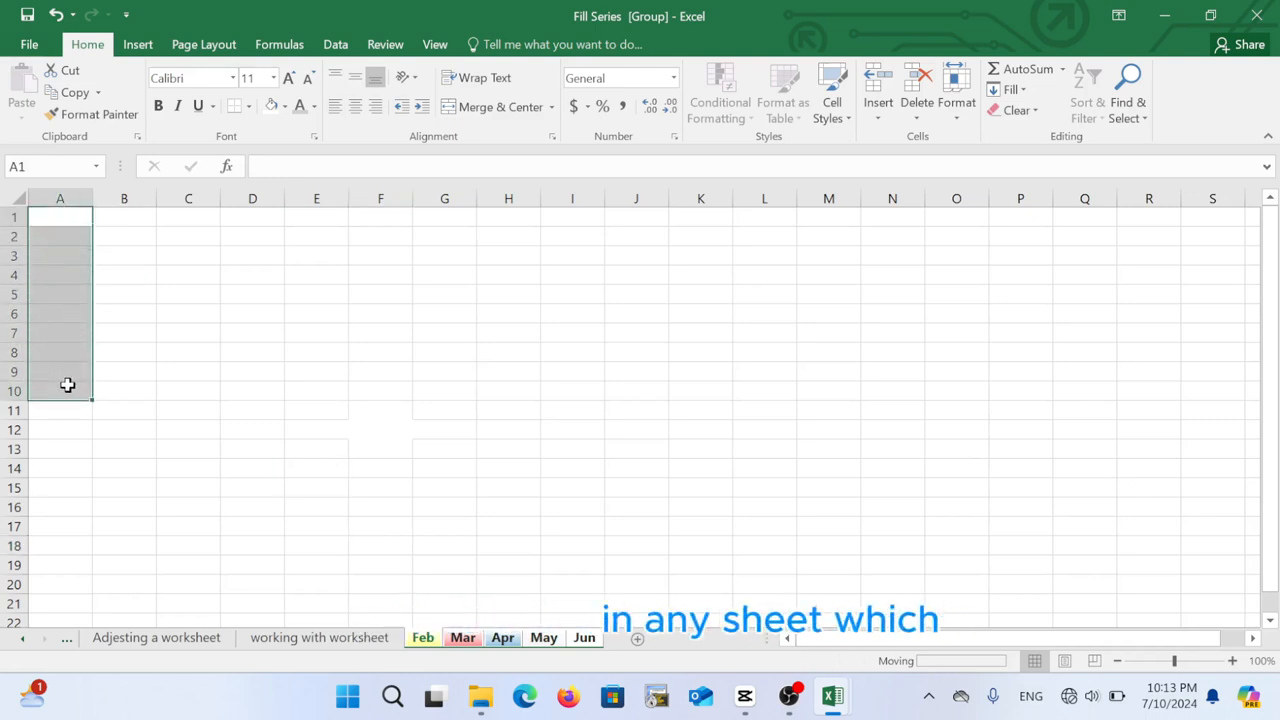
{"action": "left_click", "coordinate": [285, 106]}
{"action": "left_click", "coordinate": [313, 254]}
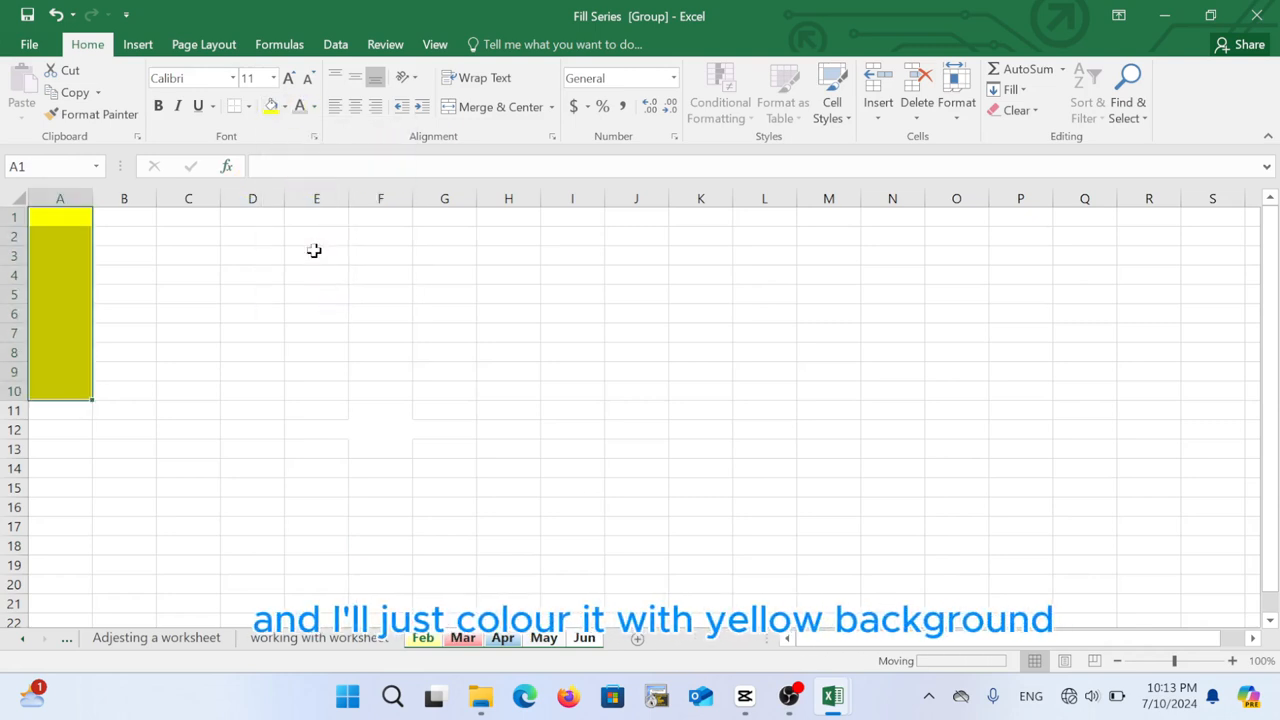
{"action": "left_click", "coordinate": [213, 333]}
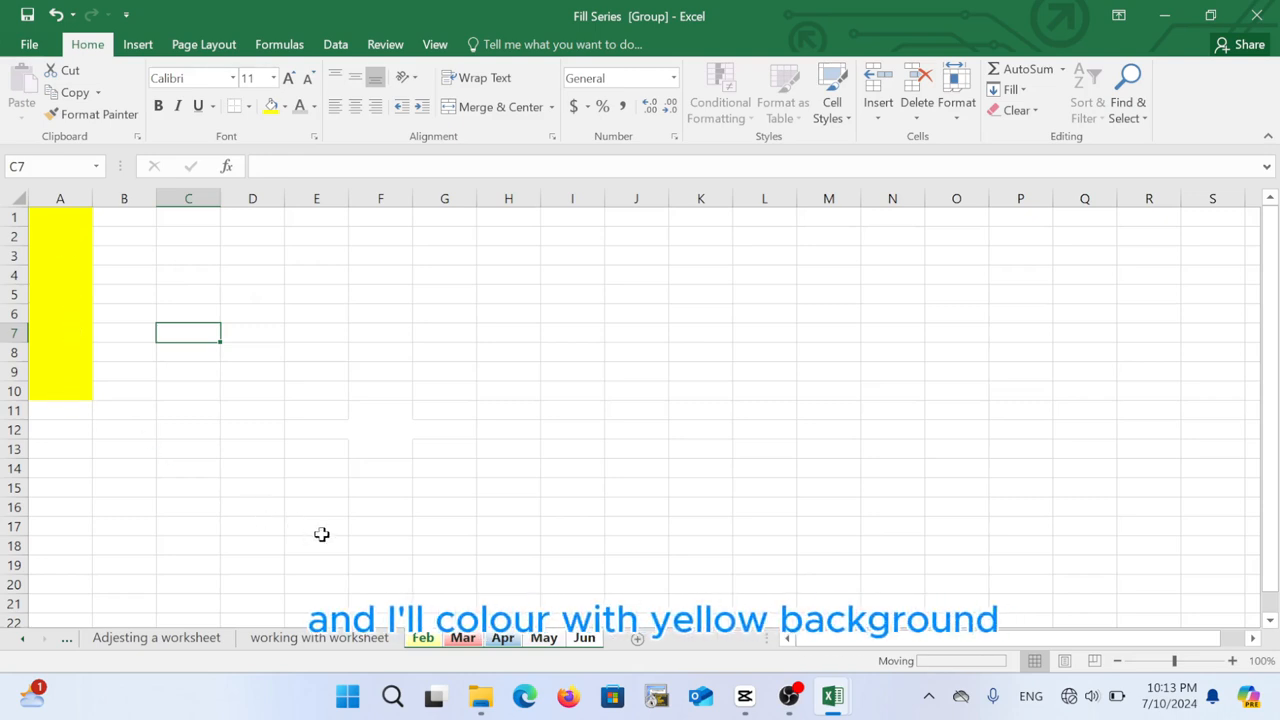
{"action": "left_click", "coordinate": [386, 546]}
{"action": "left_click", "coordinate": [349, 640]}
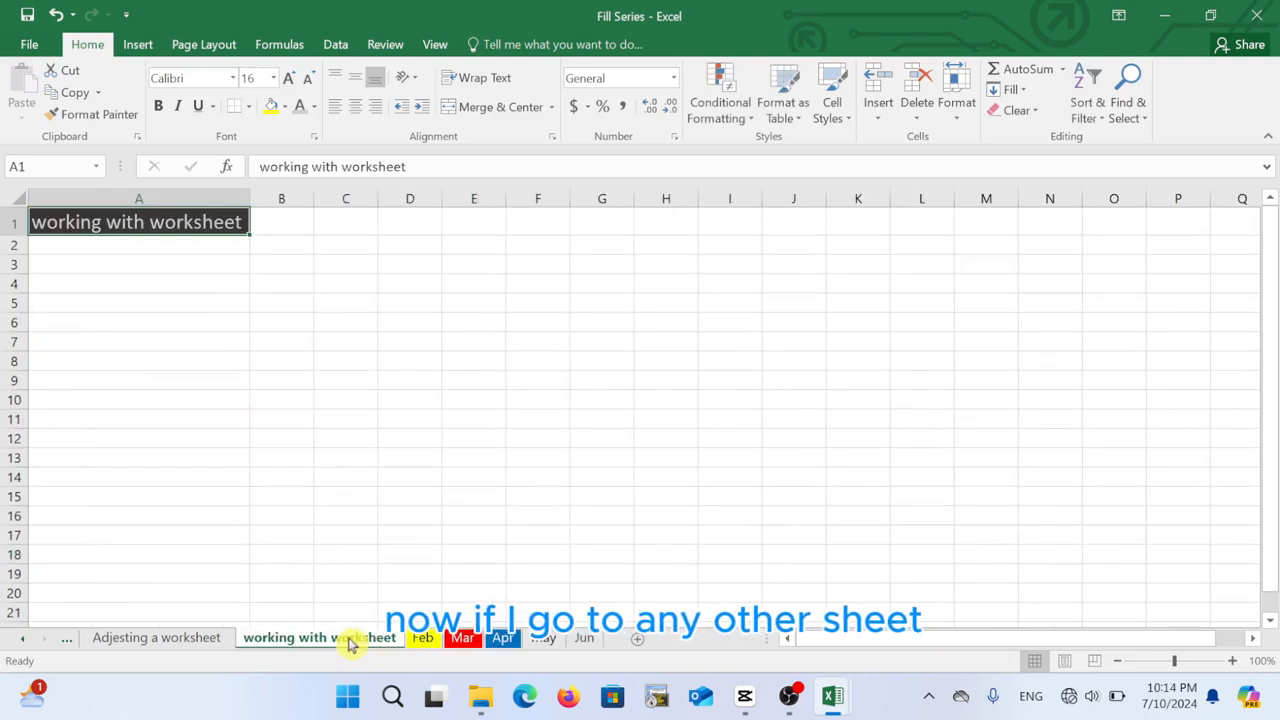
Check the Feb and Mar sheets, then group Feb through Jun again
{"action": "left_click", "coordinate": [423, 640]}
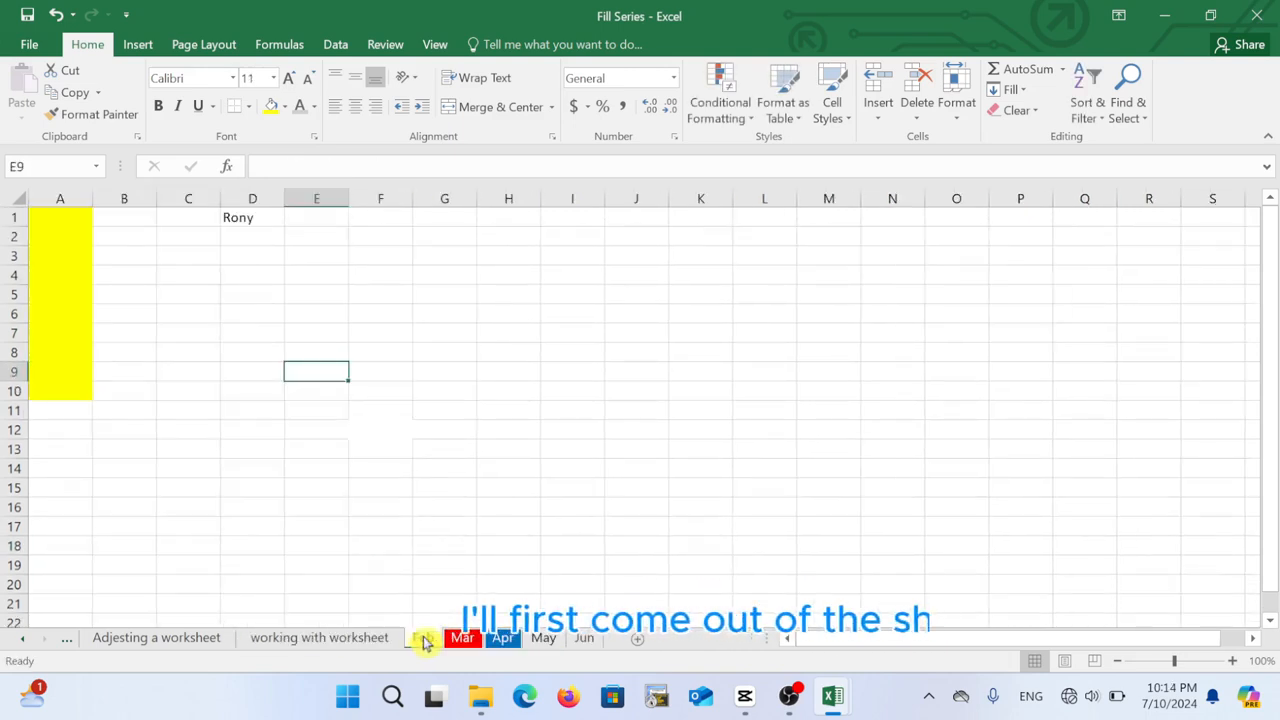
{"action": "left_click", "coordinate": [461, 640]}
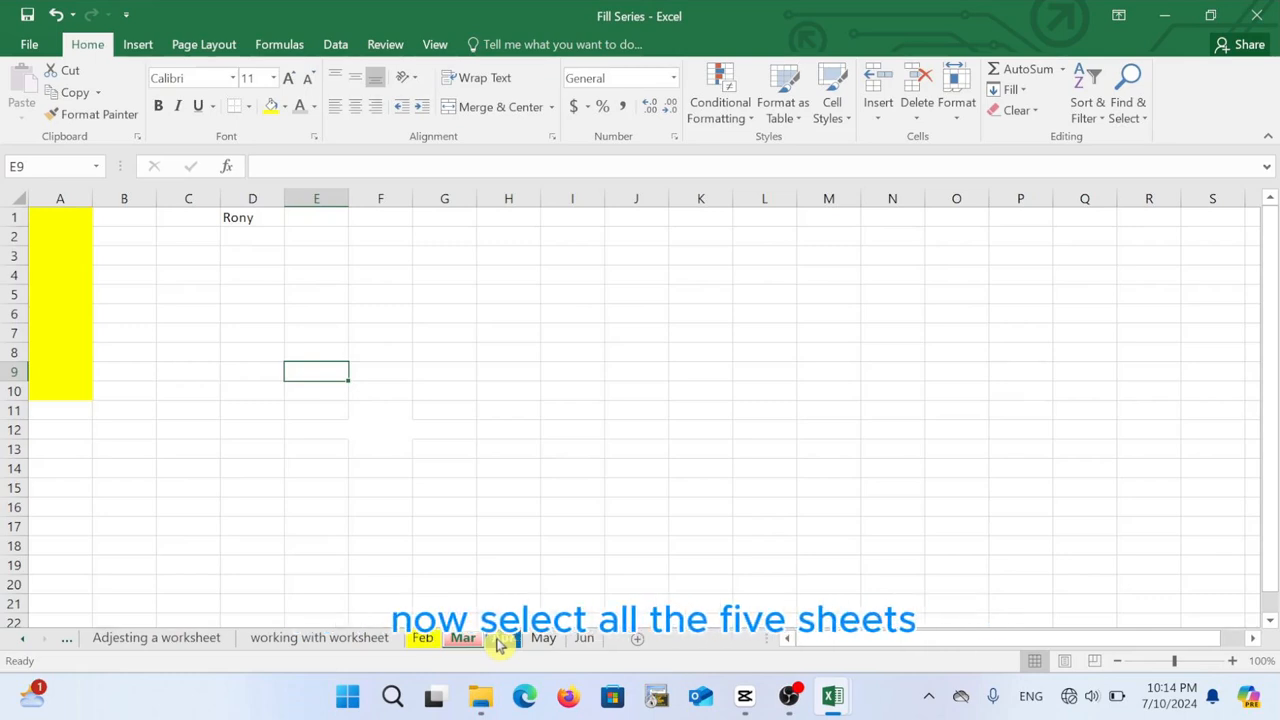
{"action": "left_click", "coordinate": [423, 638]}
{"action": "left_click", "coordinate": [459, 553]}
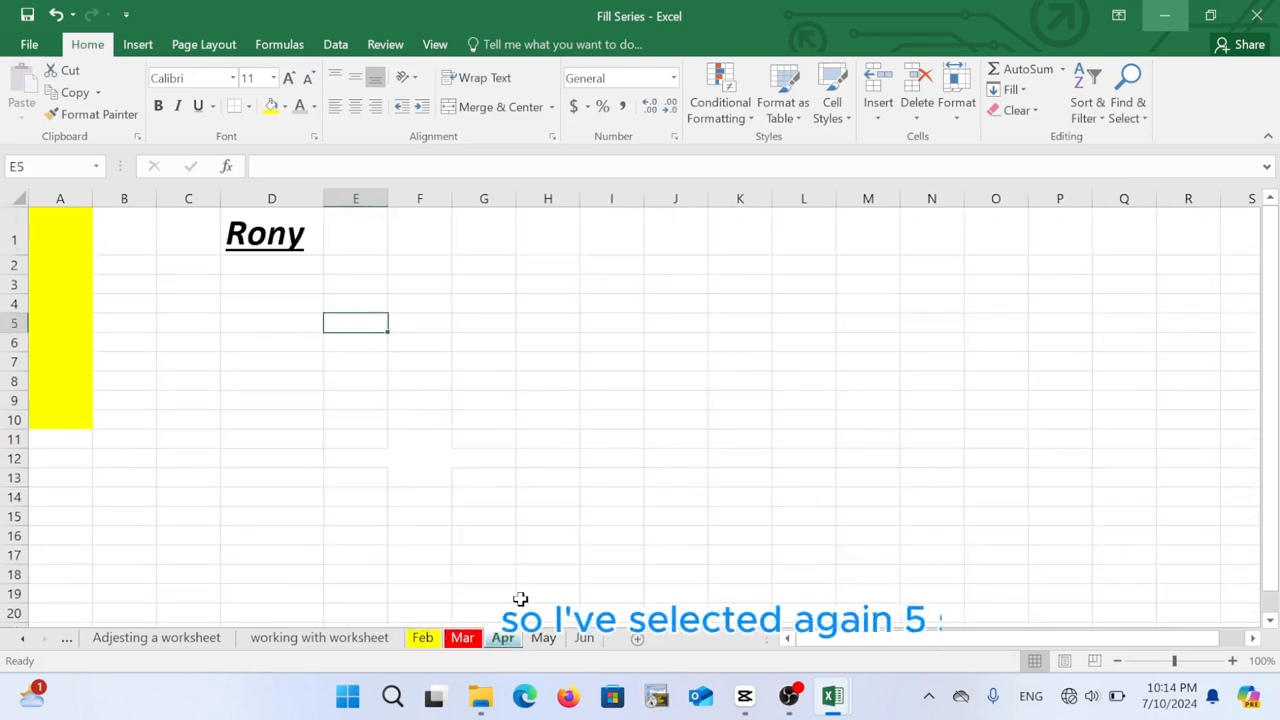
{"action": "left_click", "coordinate": [421, 640]}
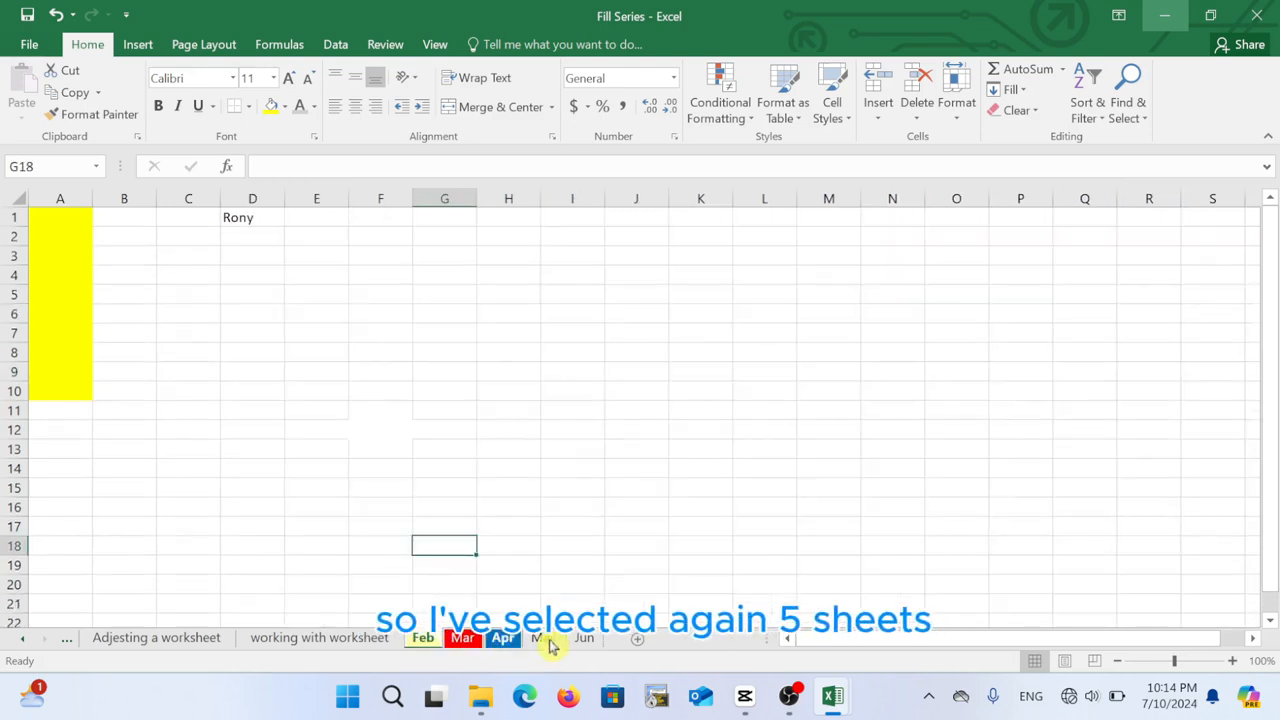
{"action": "left_click", "coordinate": [590, 640], "text": "shift"}
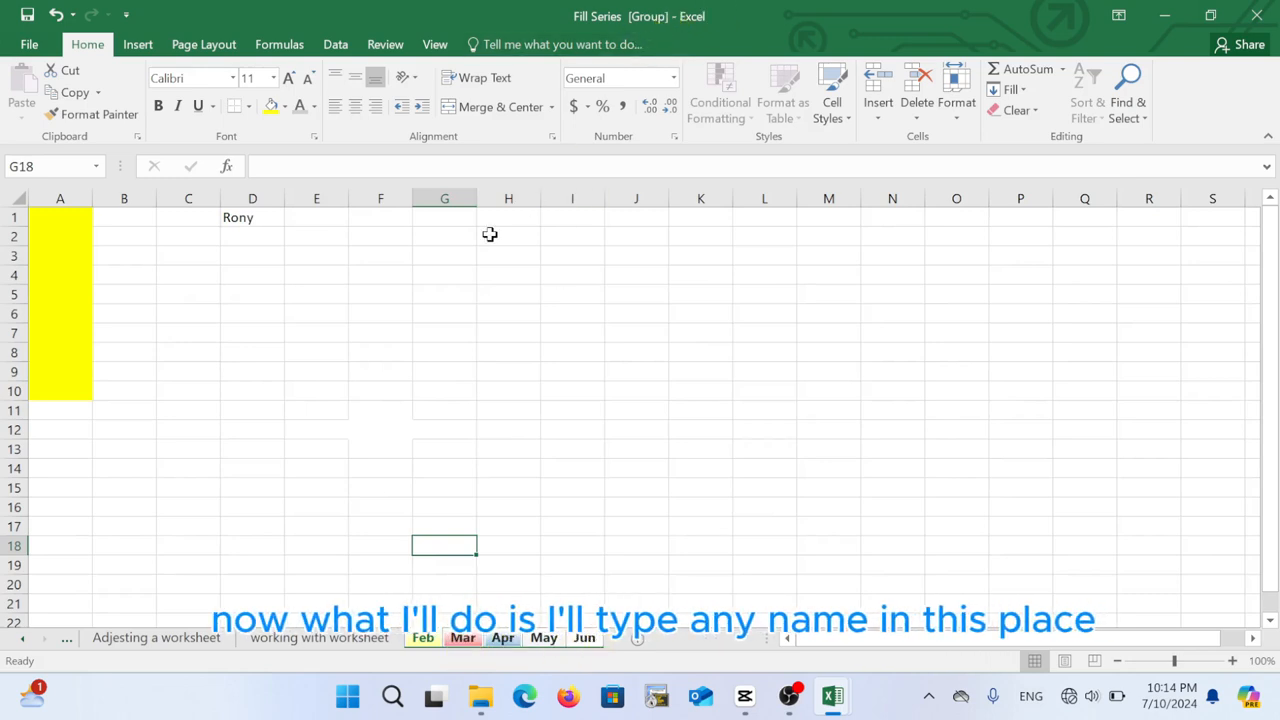
Enter 'Rony' in D1 of the grouped sheets and make it bold on a grey fill
{"action": "left_click", "coordinate": [247, 218]}
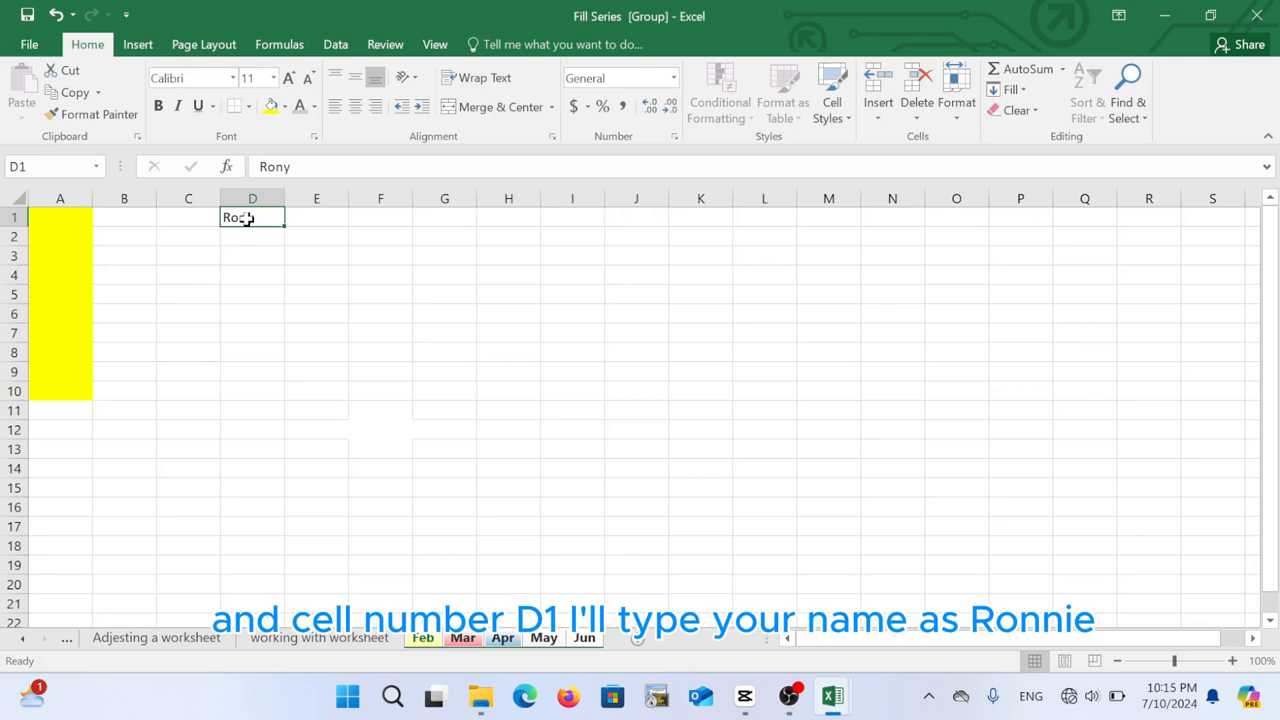
{"action": "type", "text": "Rony"}
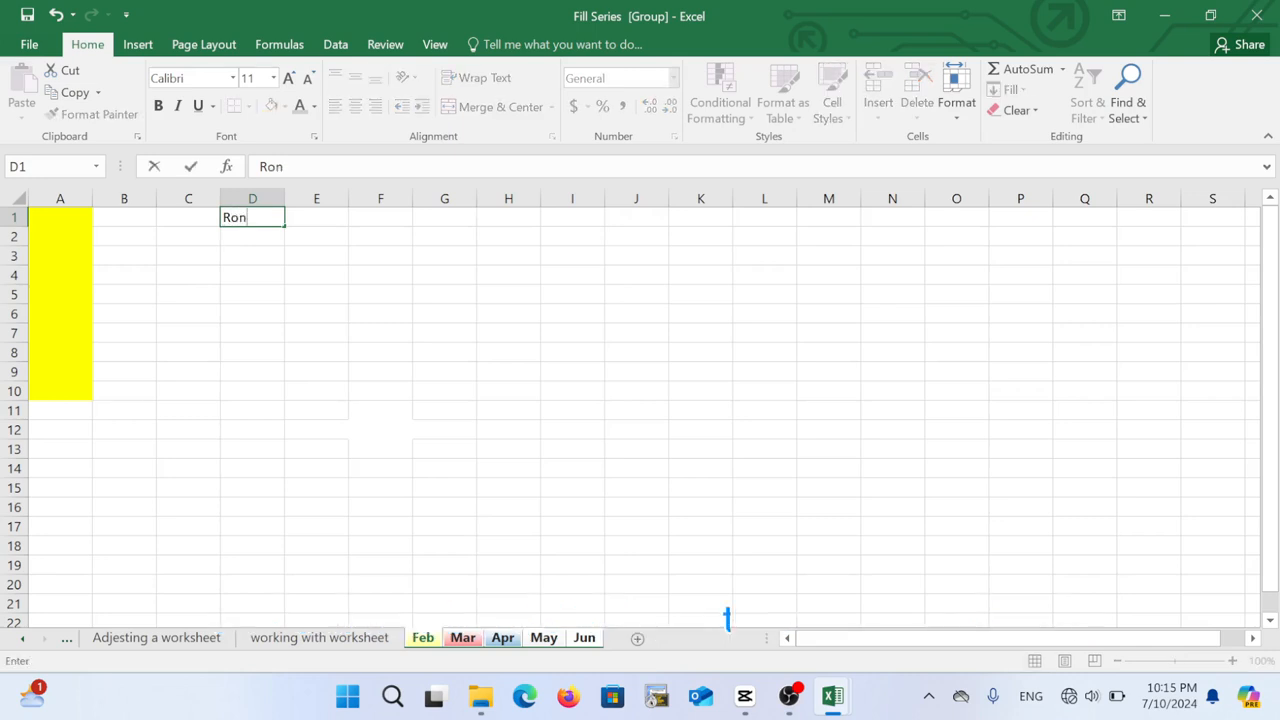
{"action": "left_click", "coordinate": [277, 292]}
{"action": "left_click", "coordinate": [255, 218]}
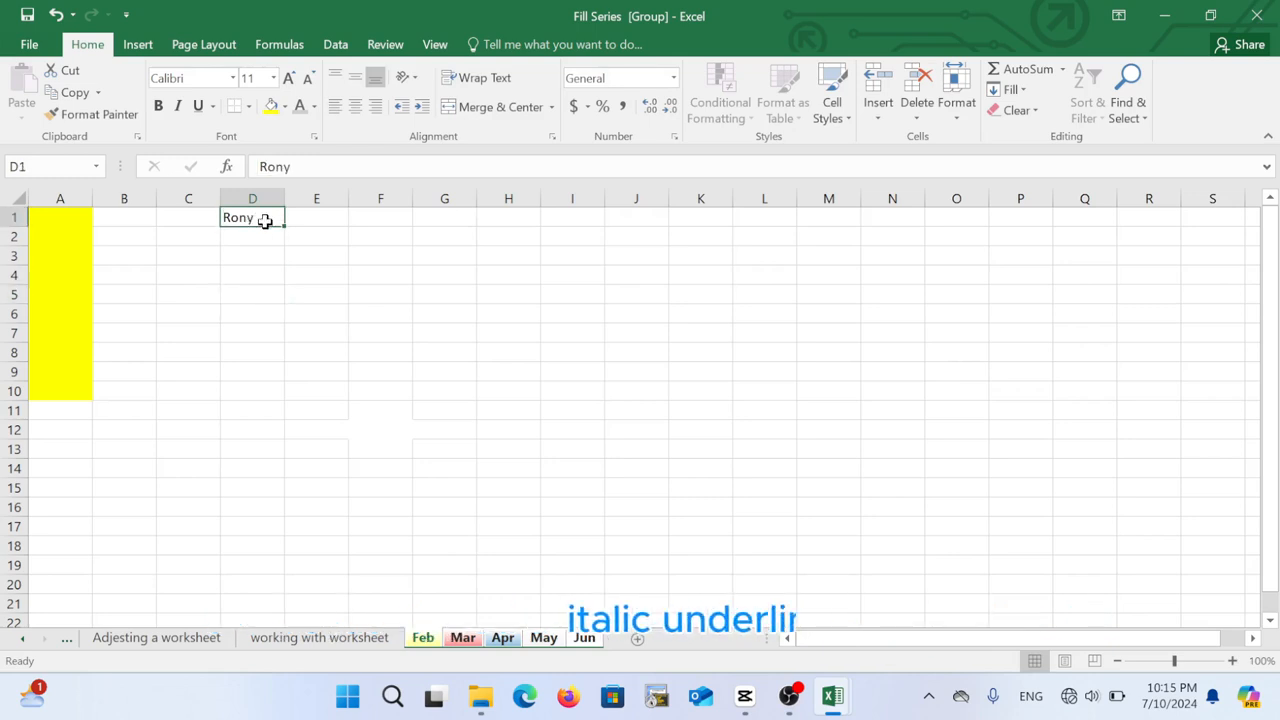
{"action": "left_click", "coordinate": [158, 110]}
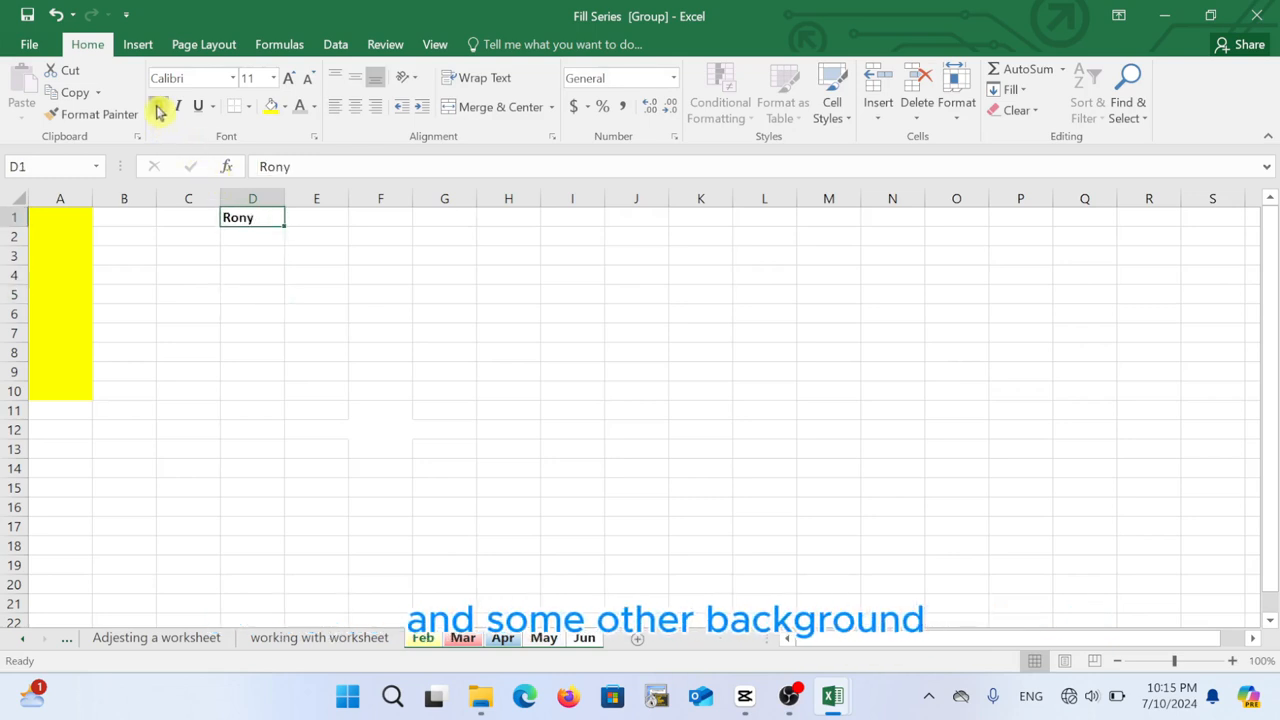
{"action": "left_click", "coordinate": [285, 106]}
{"action": "left_click", "coordinate": [308, 179]}
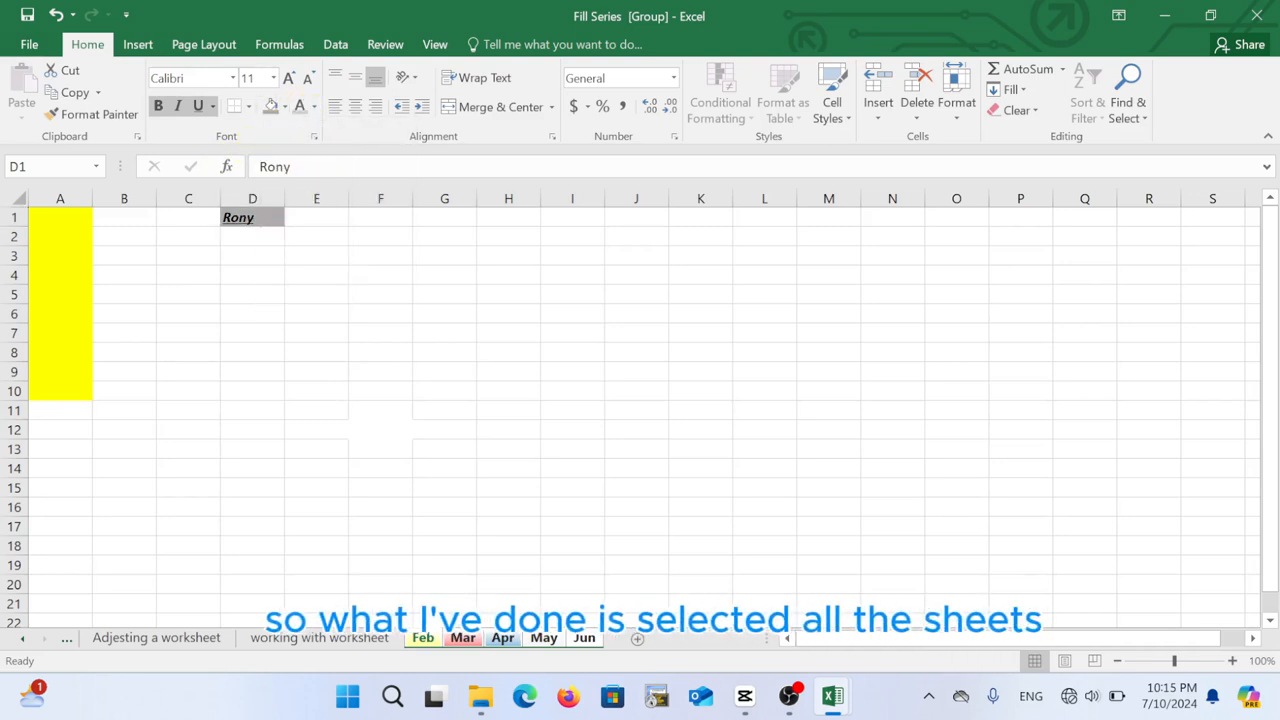
Enlarge the Rony text to 48 point and widen column D to fit it
{"action": "left_click", "coordinate": [288, 78]}
{"action": "left_click", "coordinate": [288, 78]}
{"action": "left_click", "coordinate": [288, 78]}
{"action": "left_click", "coordinate": [288, 78]}
{"action": "left_click", "coordinate": [288, 78]}
{"action": "left_click", "coordinate": [288, 78]}
{"action": "left_click", "coordinate": [288, 78]}
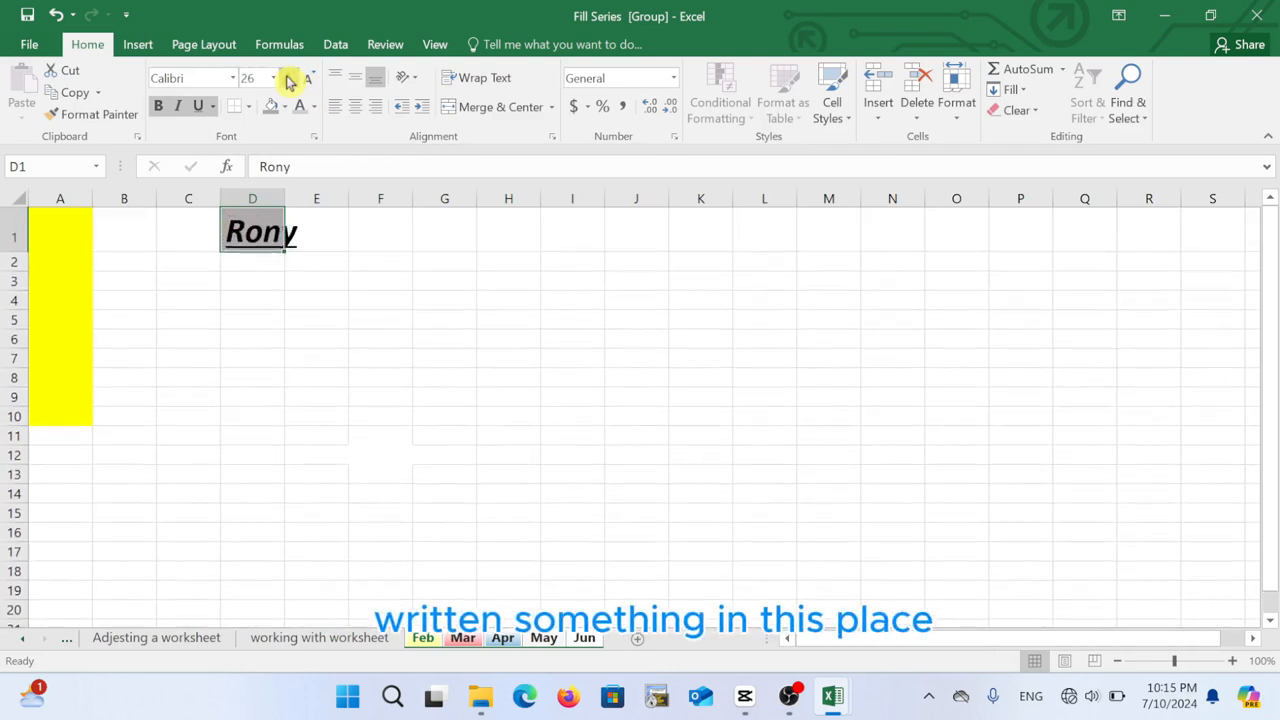
{"action": "left_click", "coordinate": [288, 78]}
{"action": "left_click", "coordinate": [288, 78]}
{"action": "left_click", "coordinate": [288, 78]}
{"action": "left_click", "coordinate": [288, 78]}
{"action": "left_click_drag", "start_coordinate": [284, 195], "coordinate": [400, 195]}
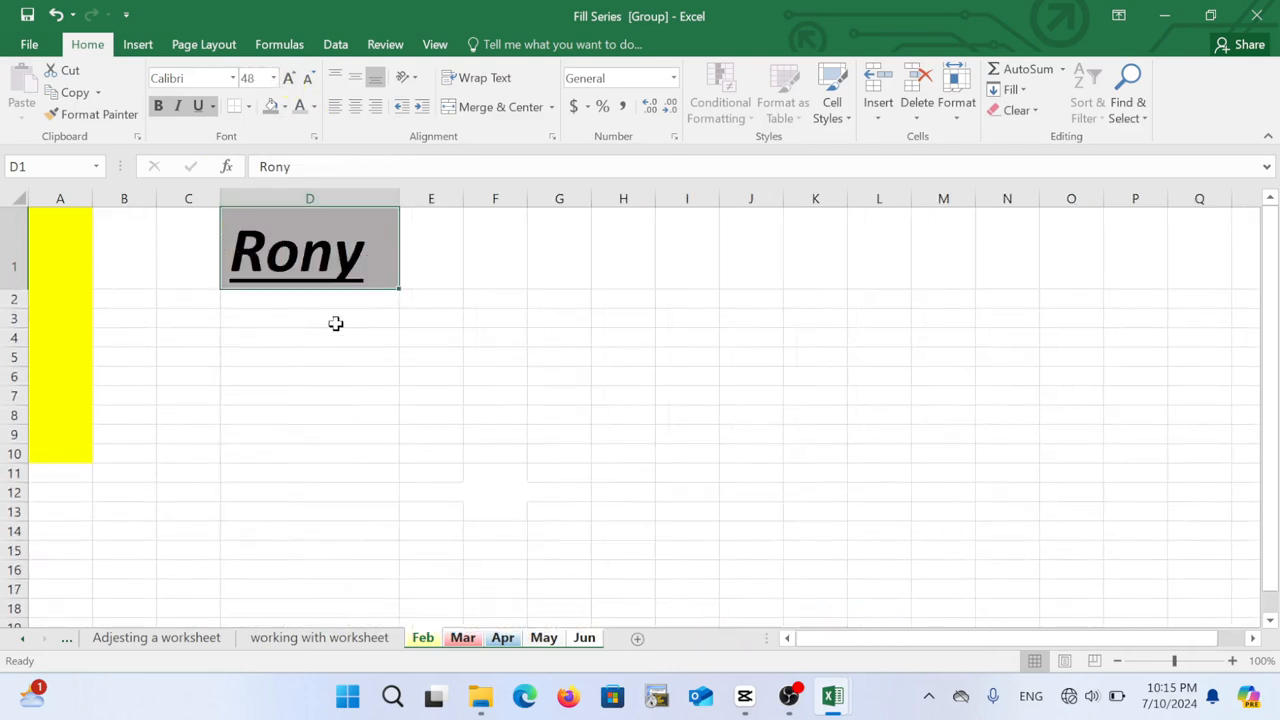
{"action": "left_click", "coordinate": [337, 357]}
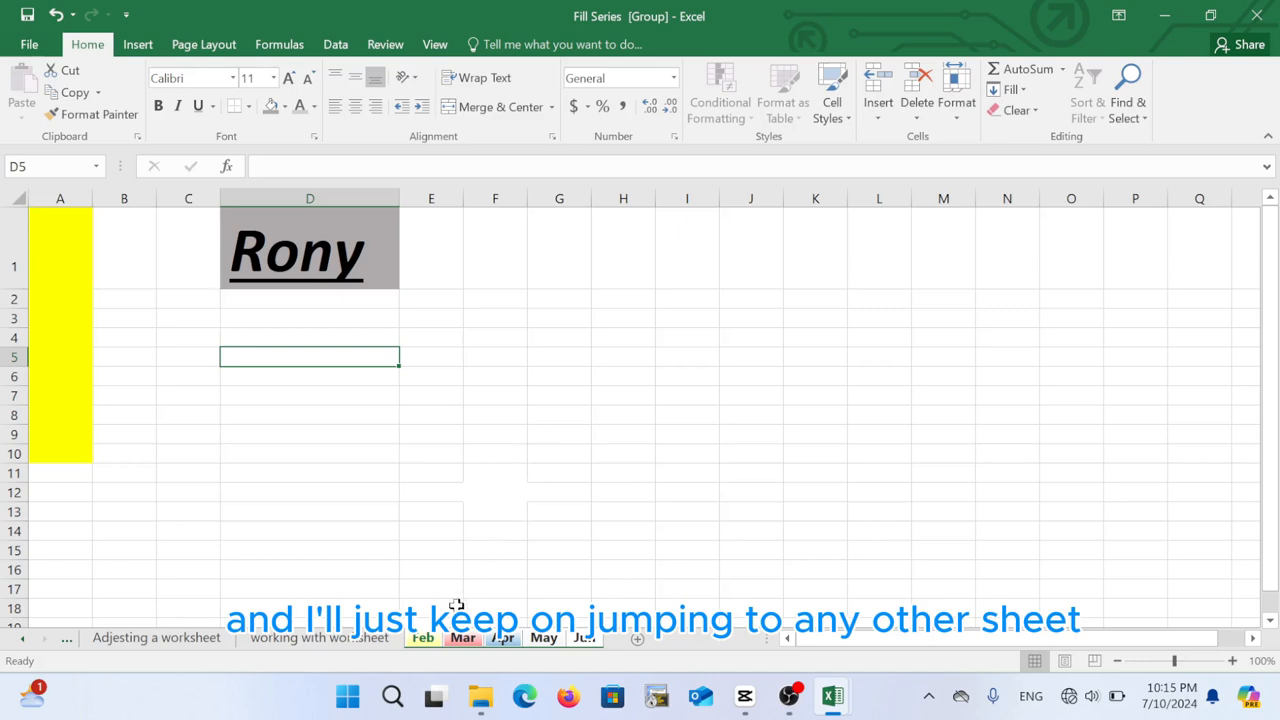
Ungroup via the 'working with worksheet' tab and check that Feb through Jun share the formatting
{"action": "left_click", "coordinate": [348, 641]}
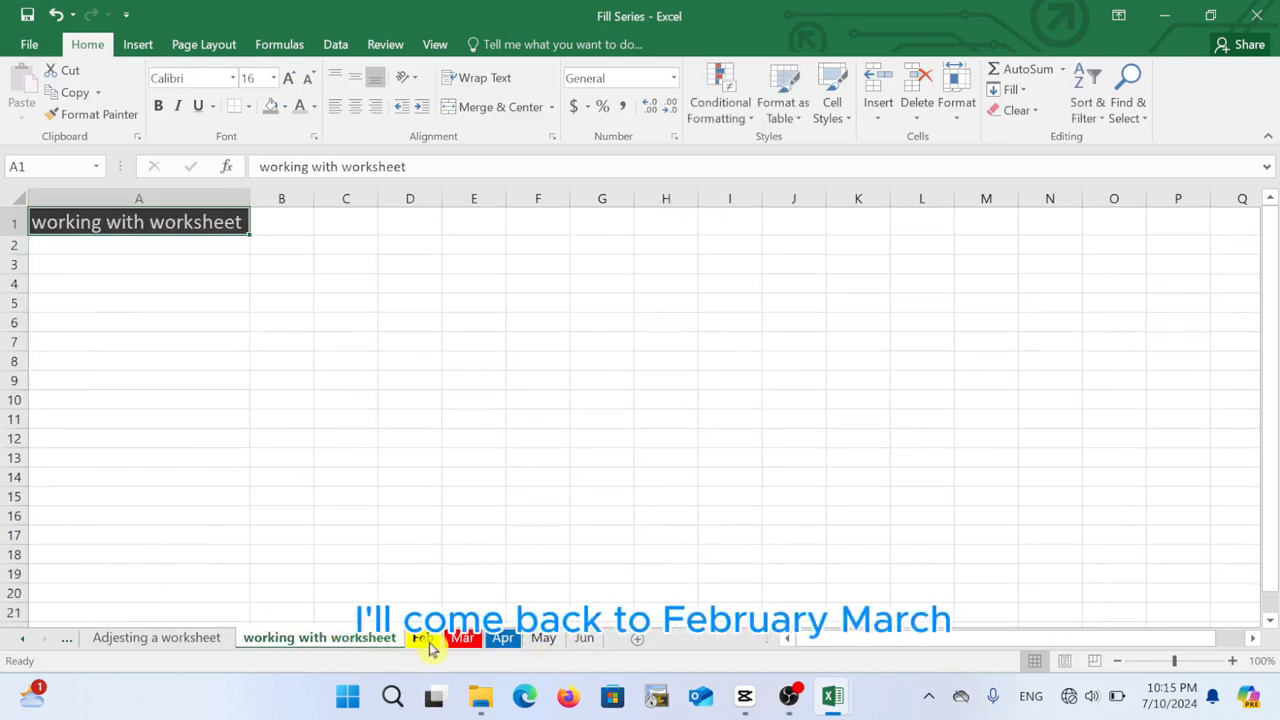
{"action": "left_click", "coordinate": [424, 641]}
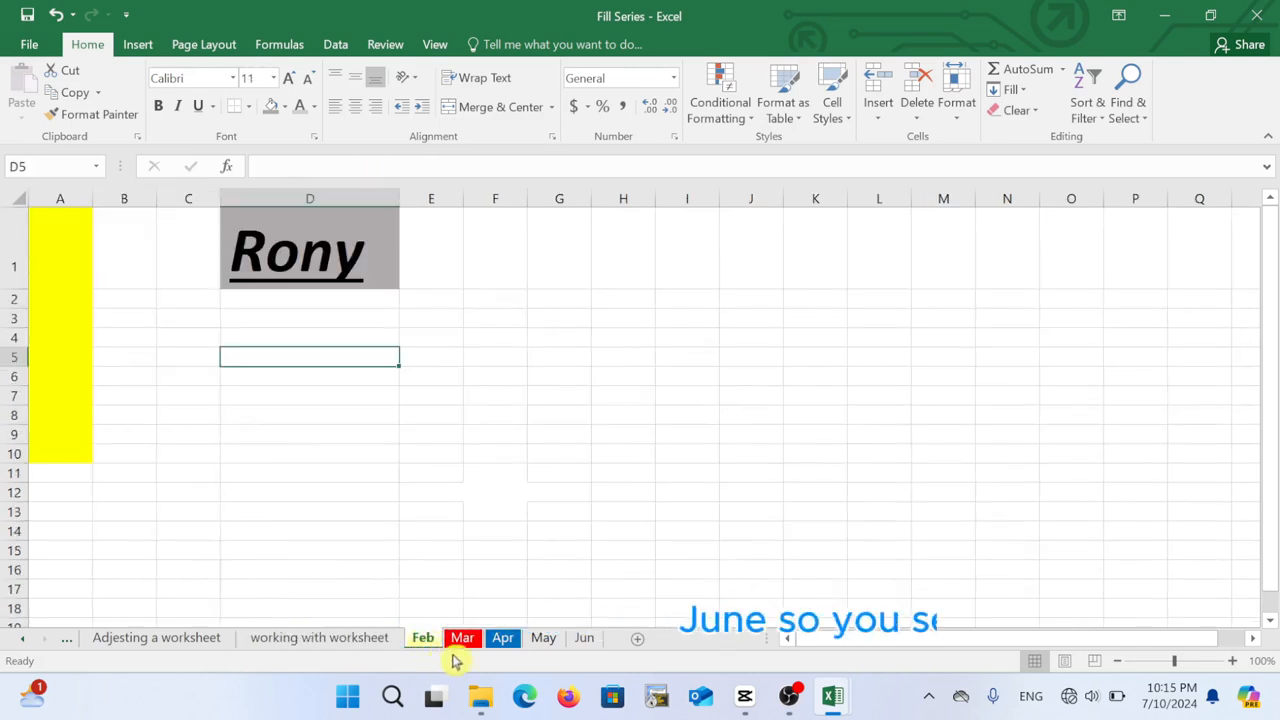
{"action": "left_click", "coordinate": [465, 644]}
{"action": "left_click", "coordinate": [506, 643]}
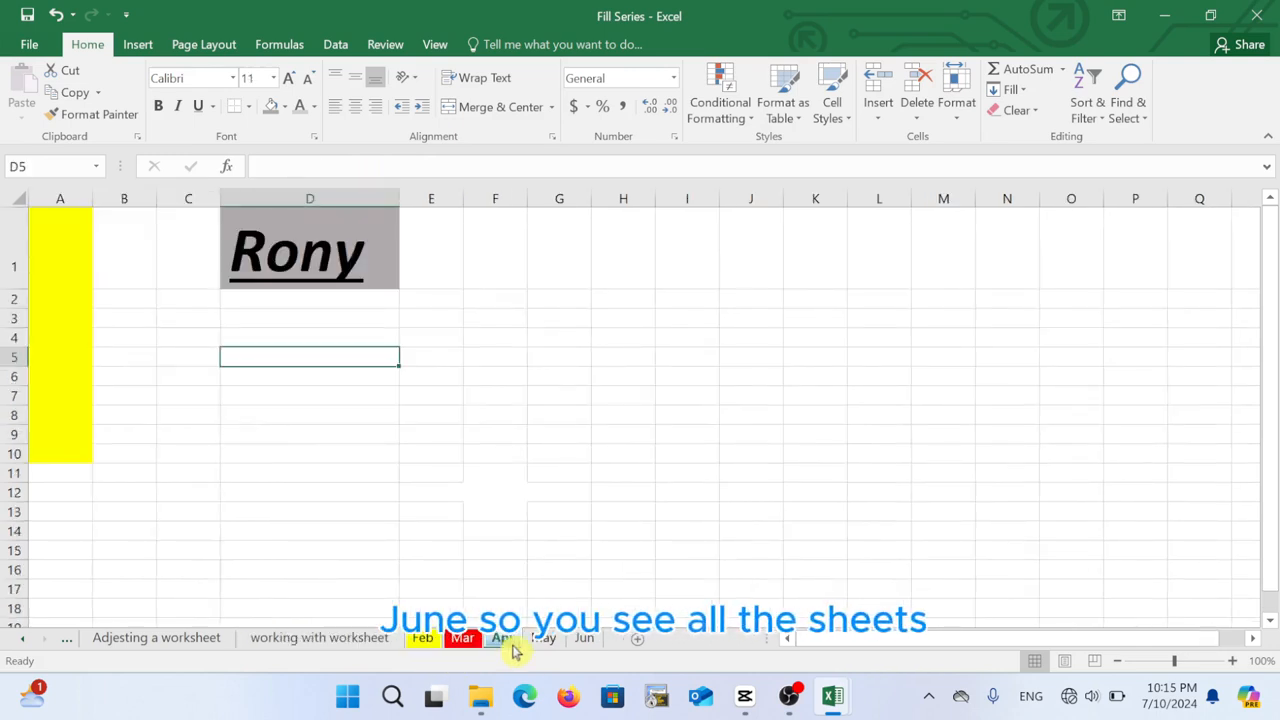
{"action": "left_click", "coordinate": [546, 640]}
{"action": "left_click", "coordinate": [585, 640]}
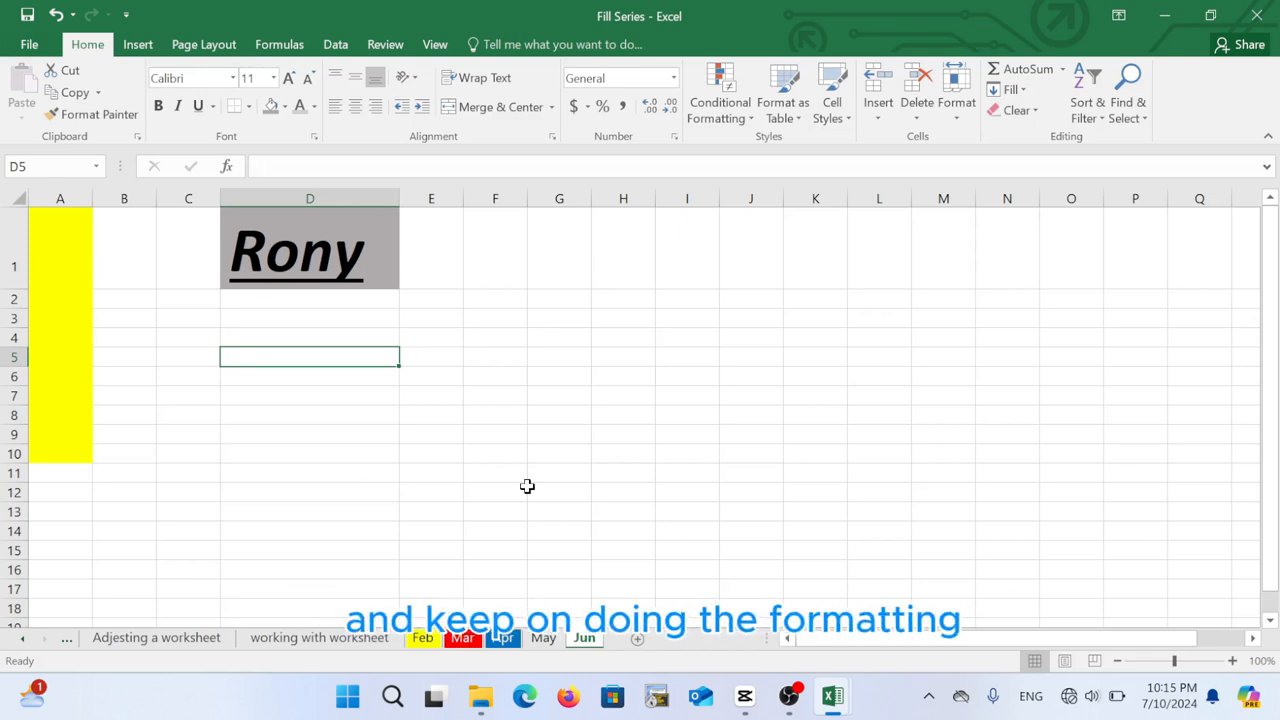
Step back through Feb, Mar and Apr to May and select cell F12 there
{"action": "left_click", "coordinate": [423, 641]}
{"action": "left_click", "coordinate": [463, 640]}
{"action": "left_click", "coordinate": [500, 641]}
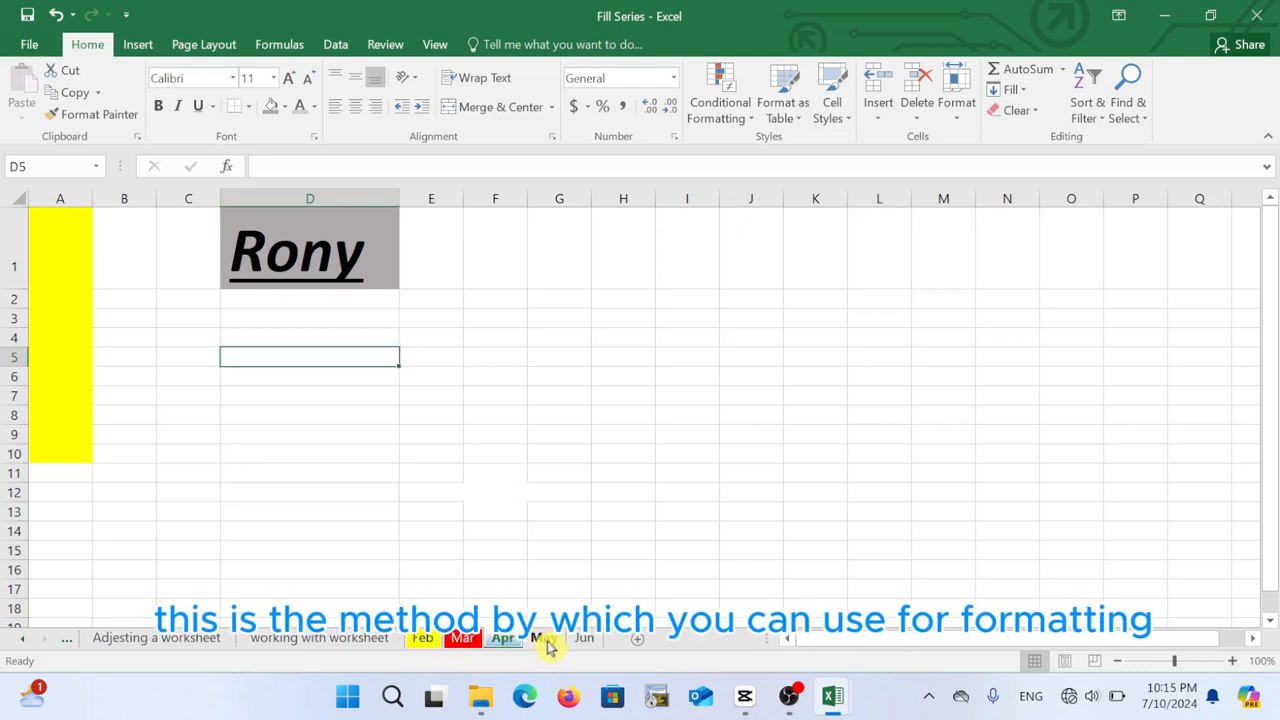
{"action": "left_click", "coordinate": [540, 640]}
{"action": "left_click", "coordinate": [476, 490]}
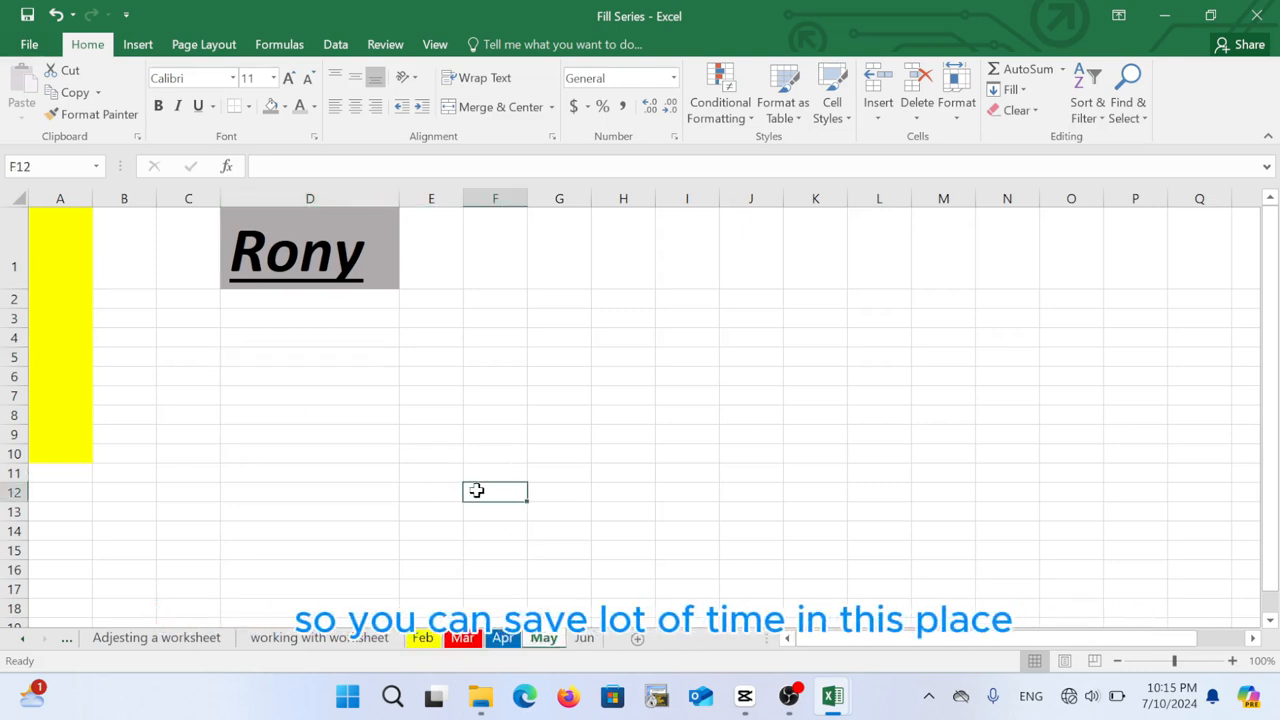